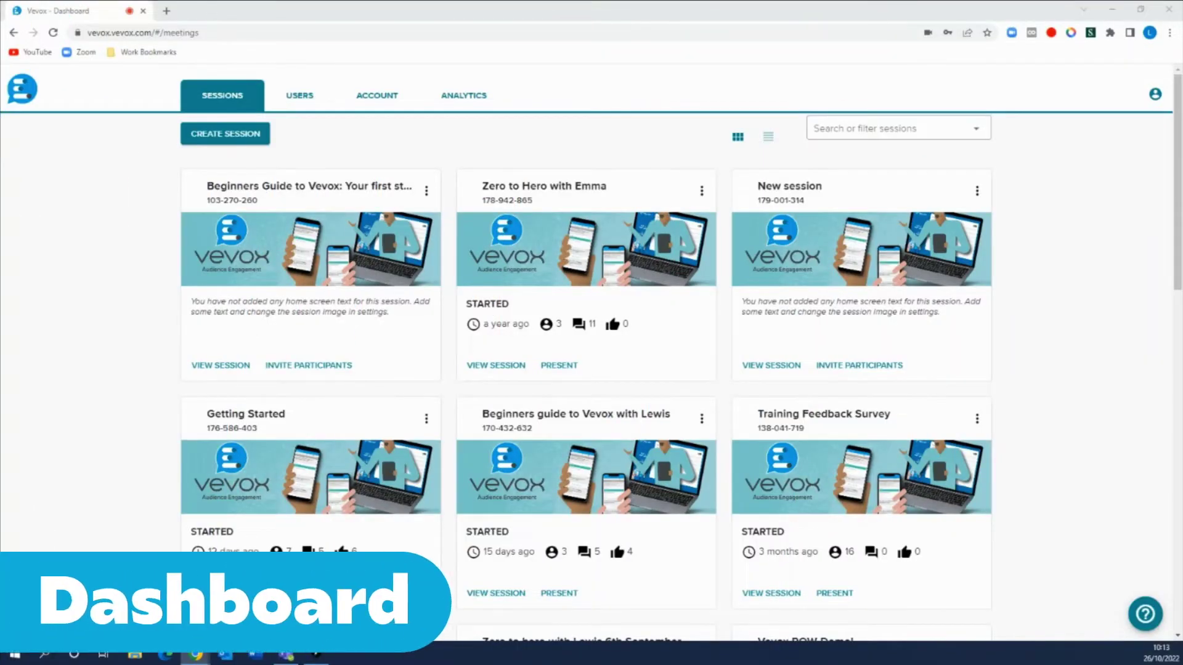
- Create a new session named 'Moderation session'
left_click(224, 134)
type("M")
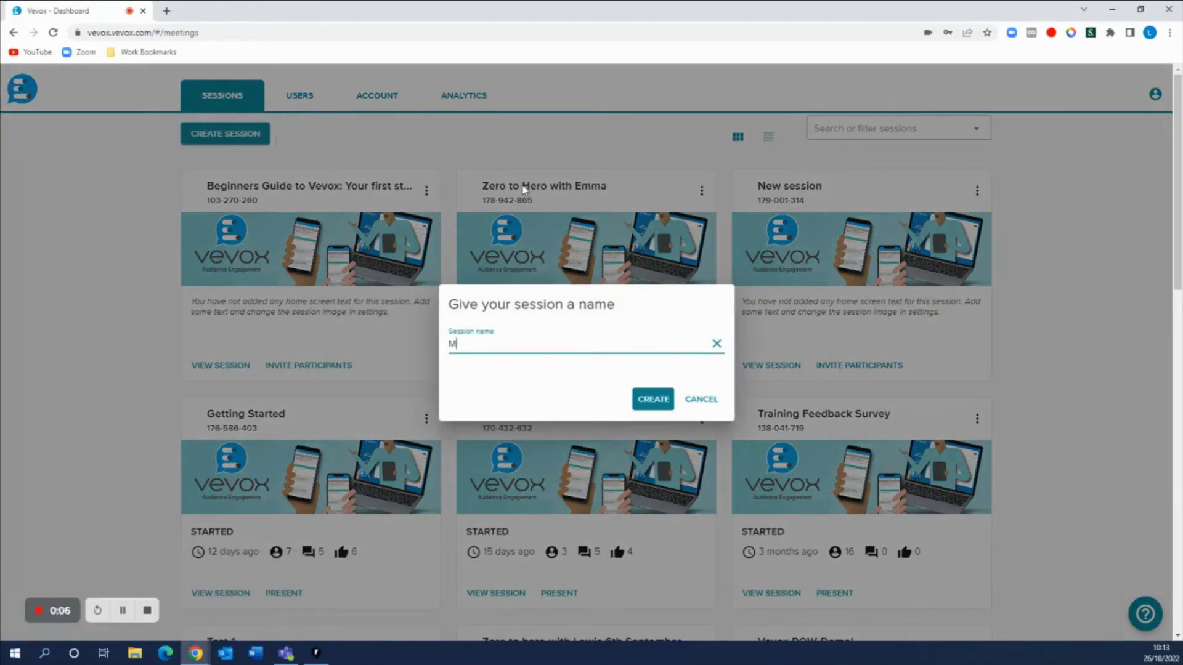
type("oderation session")
left_click(643, 403)
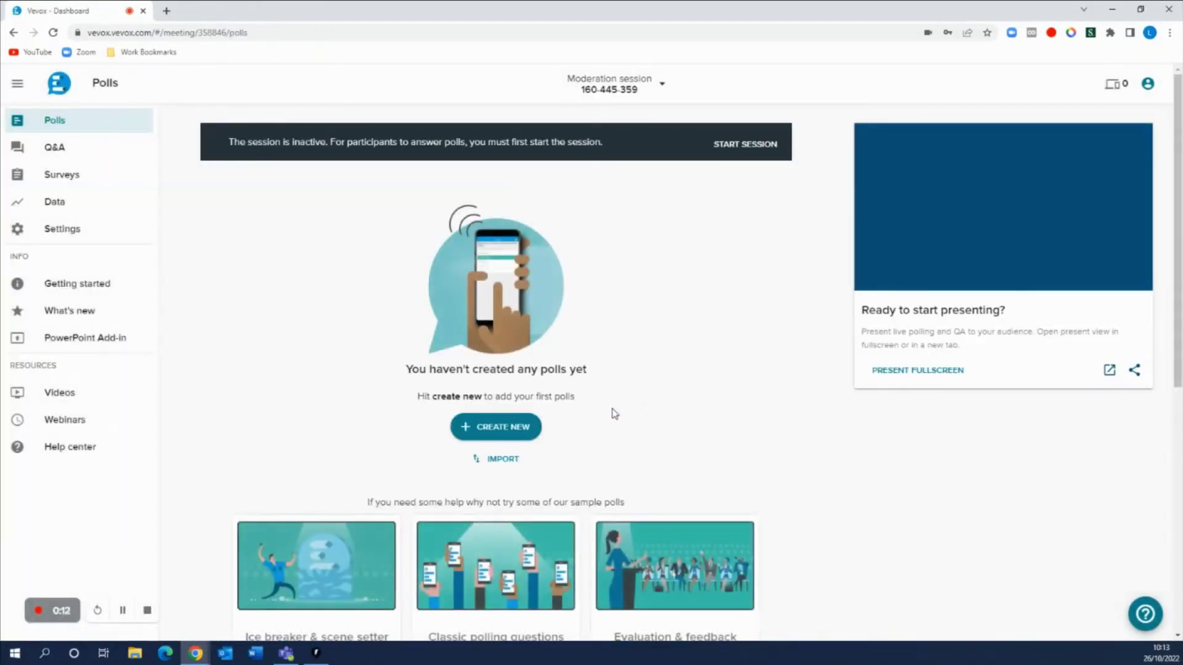
- Switch on moderation for the session's Q&A board
left_click(127, 149)
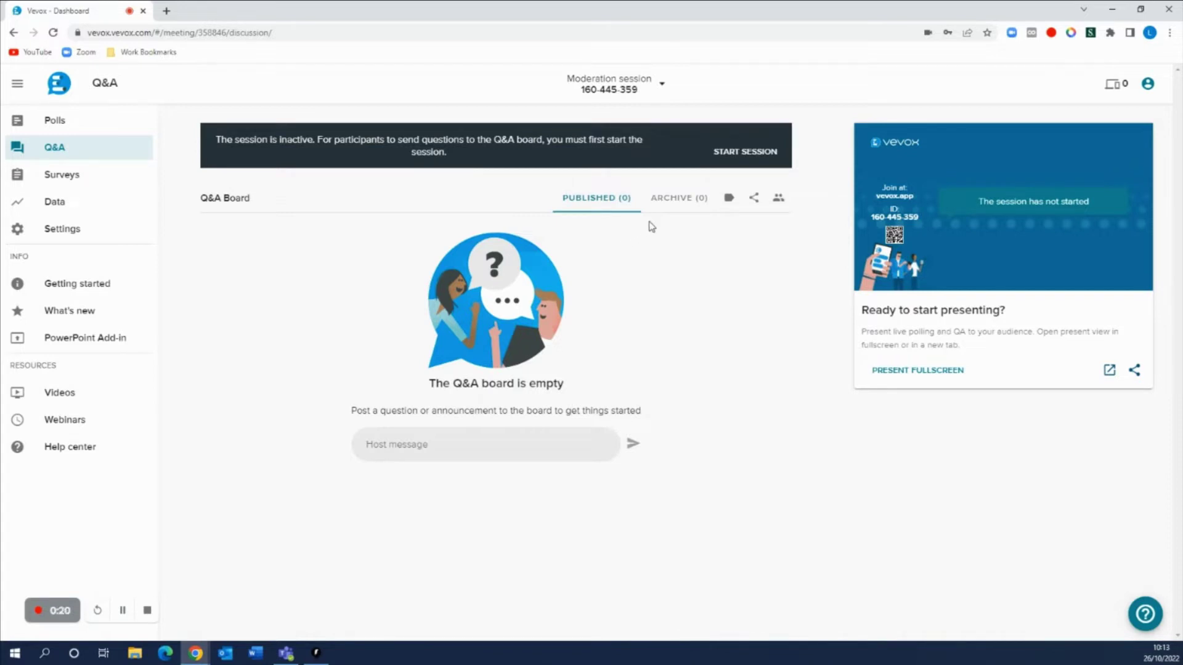
left_click(778, 198)
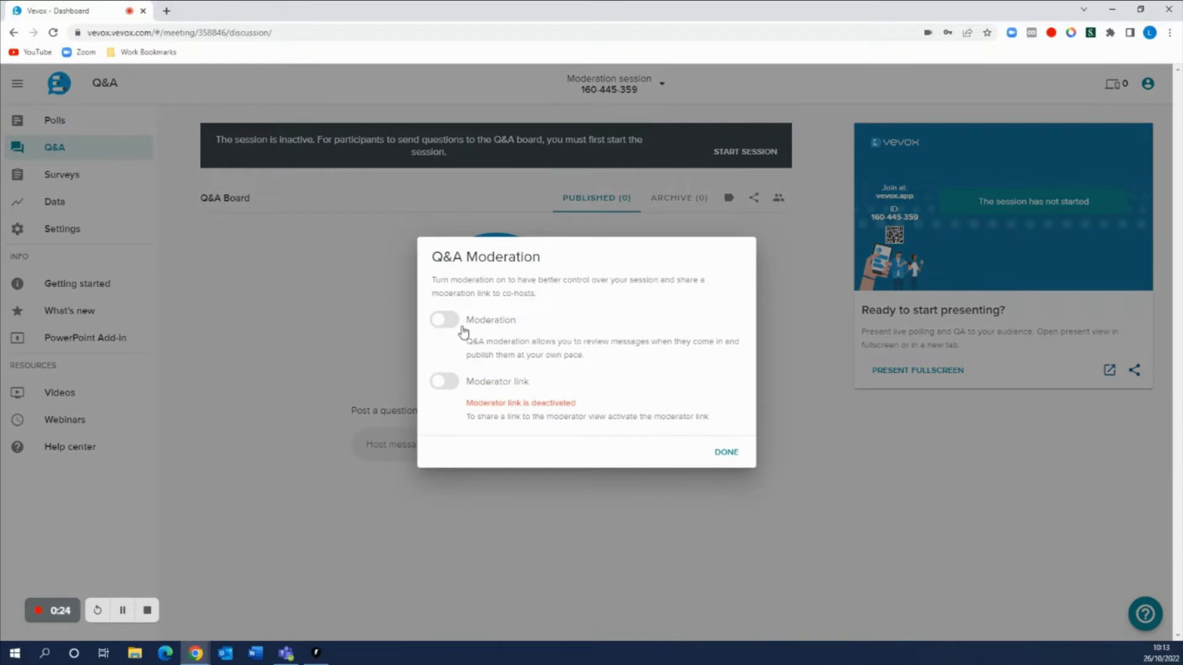
left_click(462, 327)
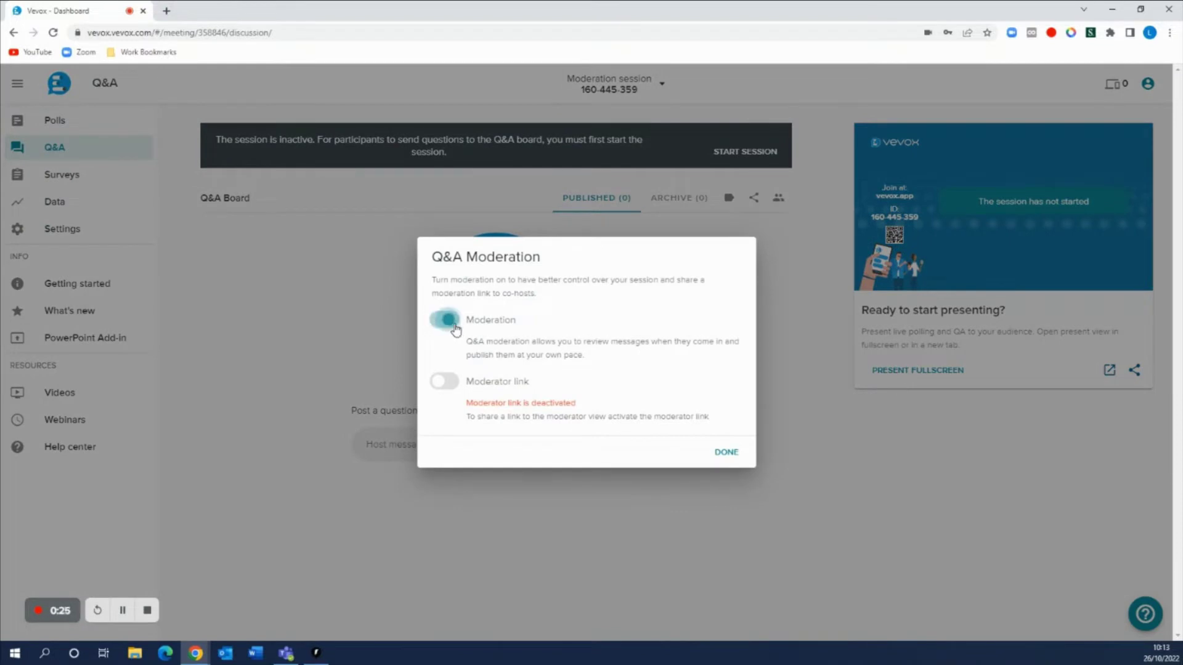
left_click(725, 453)
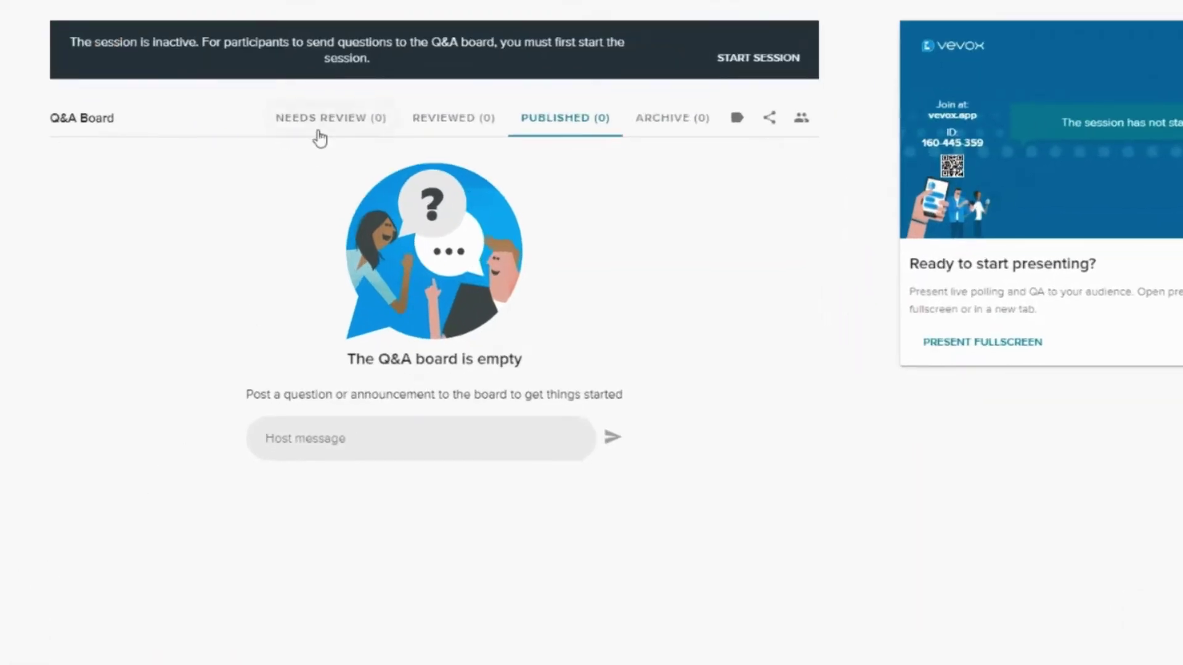
- Check the Needs Review, Reviewed, Published and Archive queues, then start the session
left_click(408, 205)
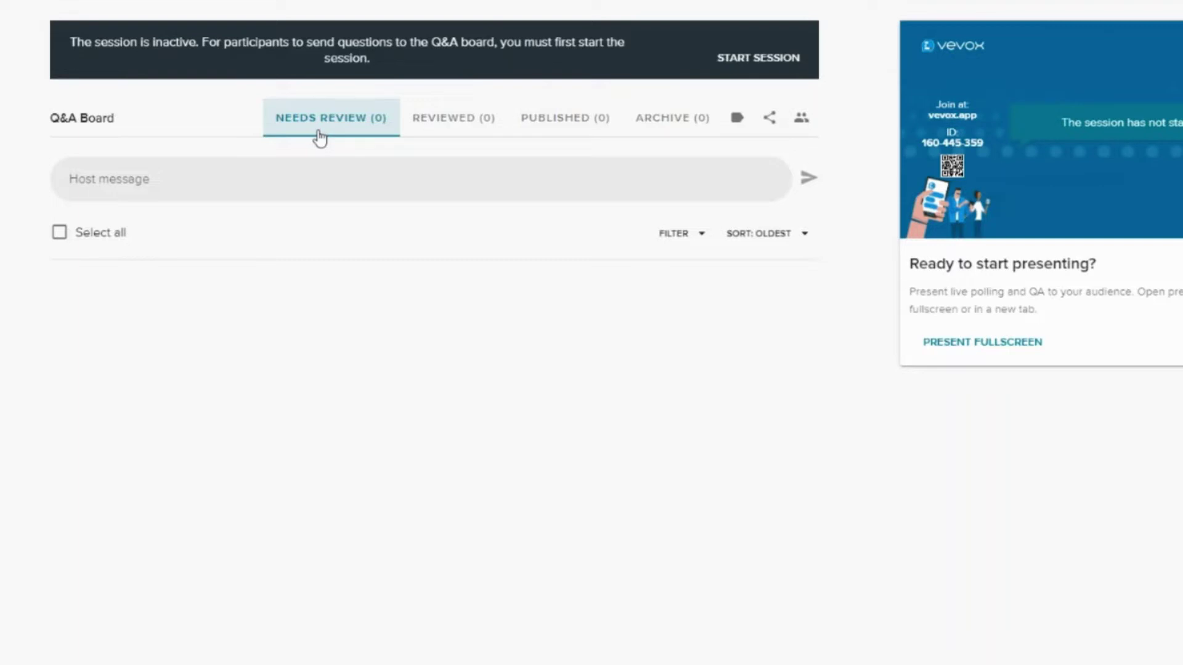
left_click(465, 126)
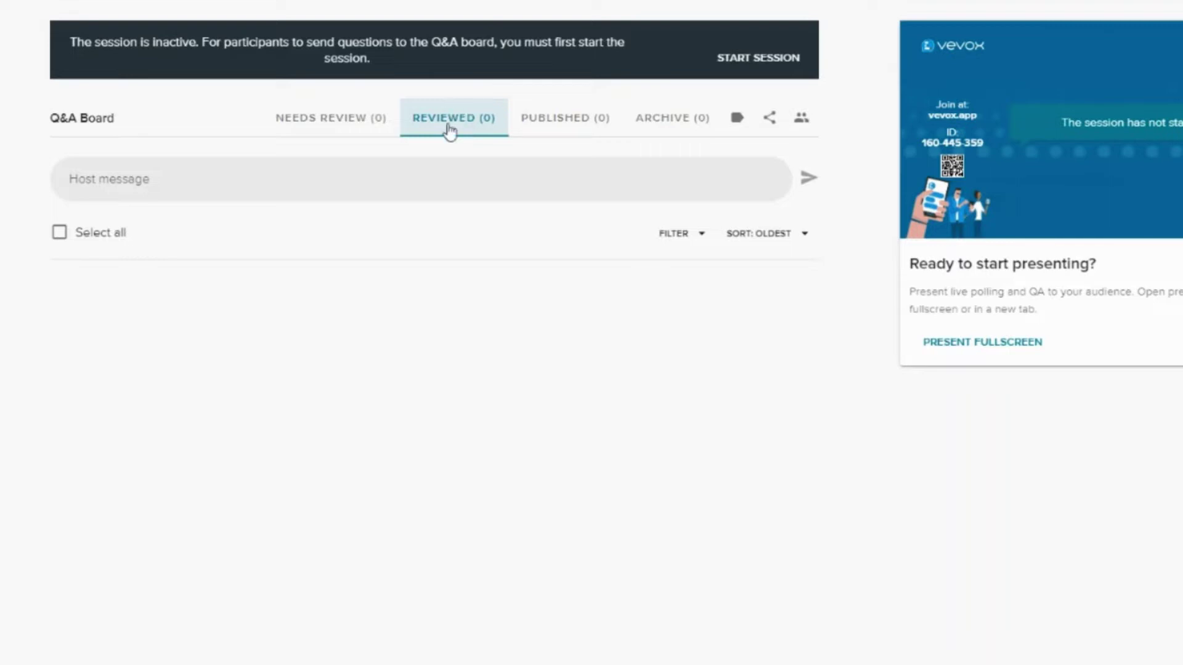
left_click(583, 120)
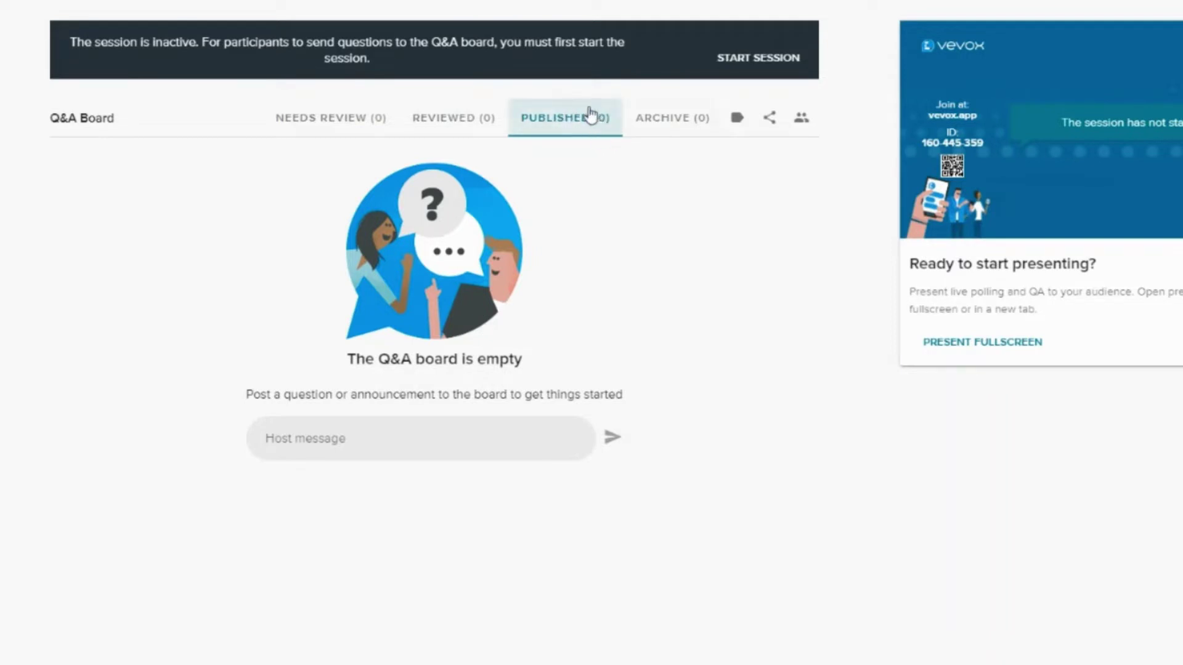
left_click(675, 115)
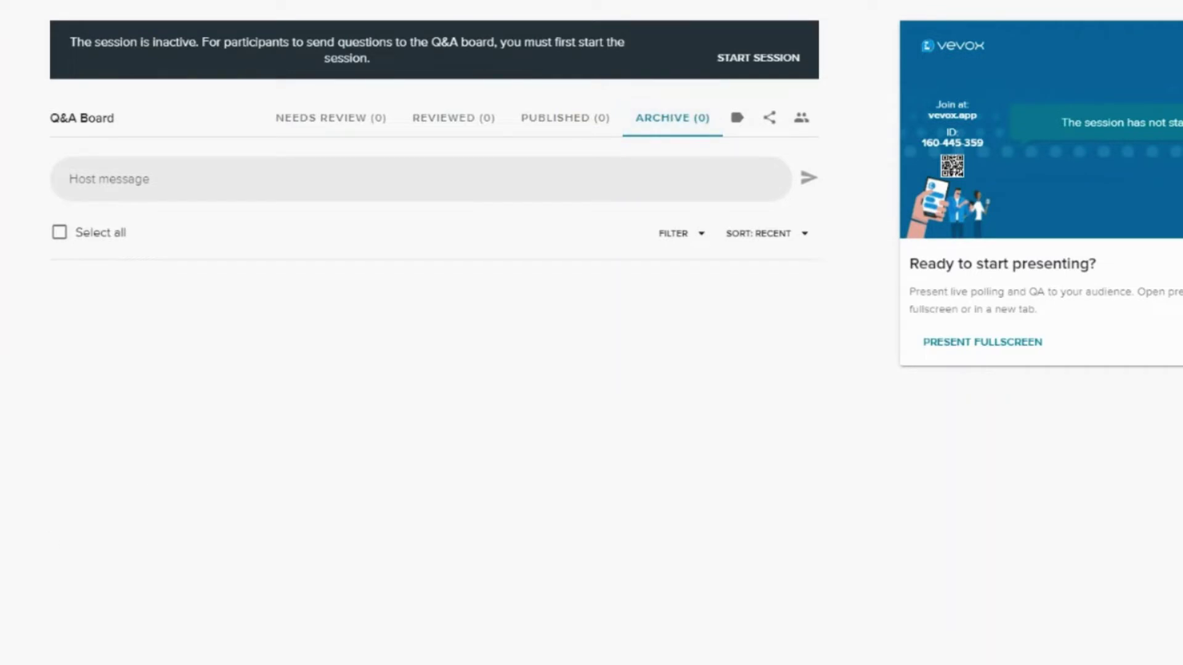
left_click(332, 120)
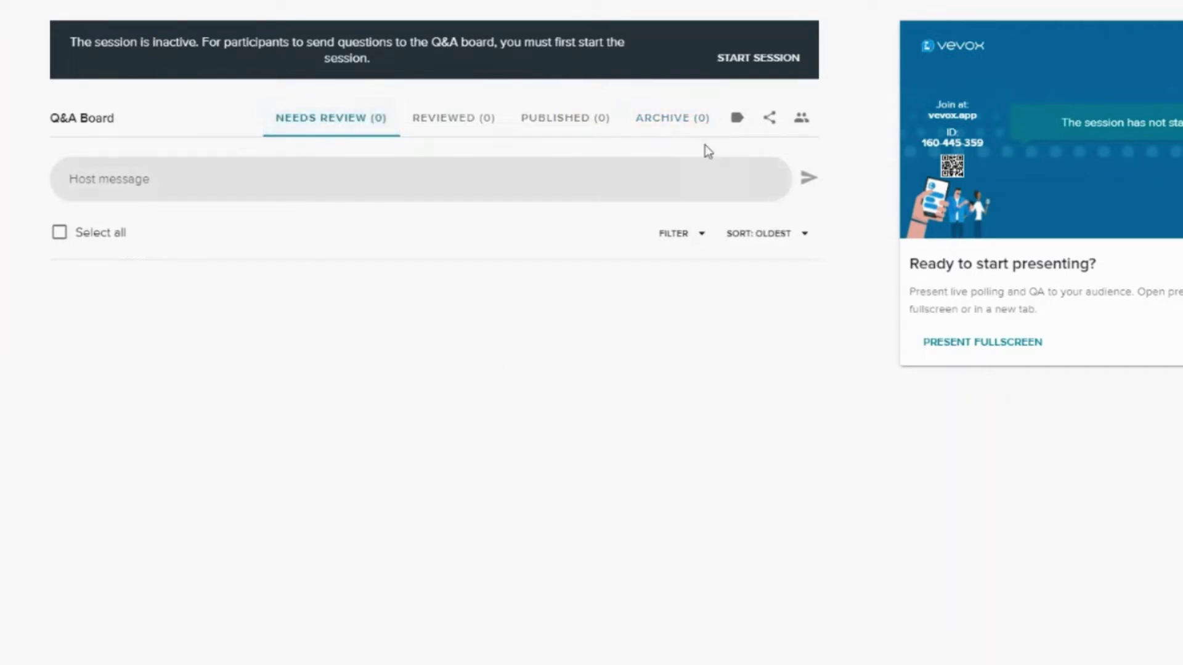
left_click(767, 58)
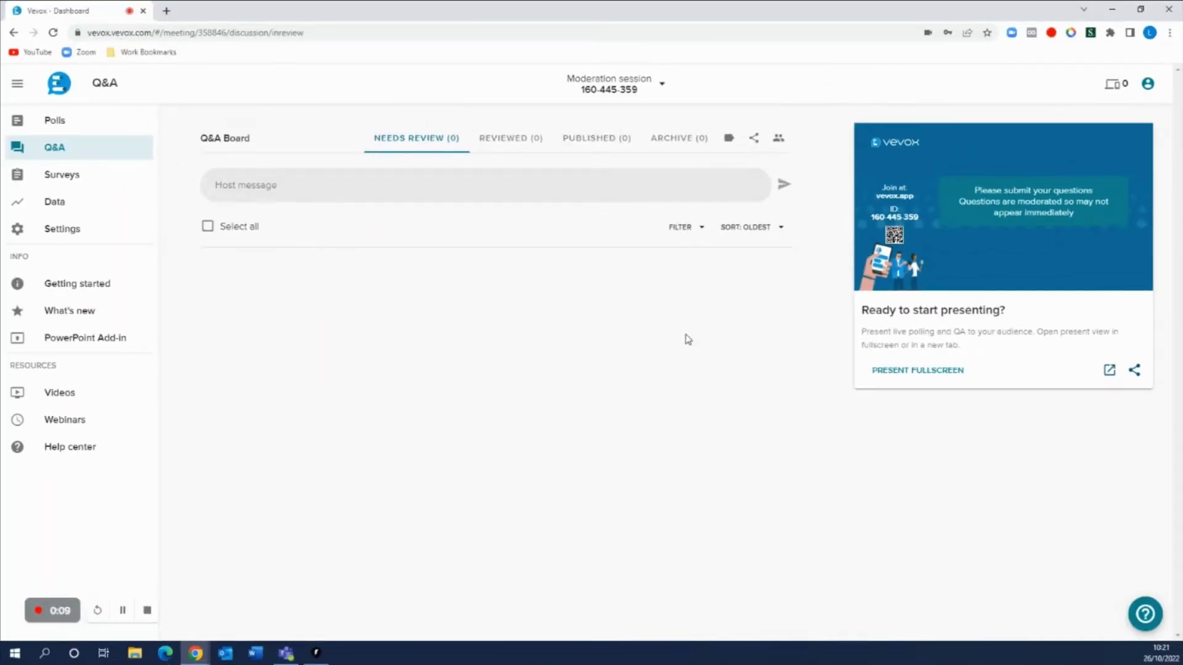
- Copy the session invitation to the clipboard from the session menu
left_click(657, 88)
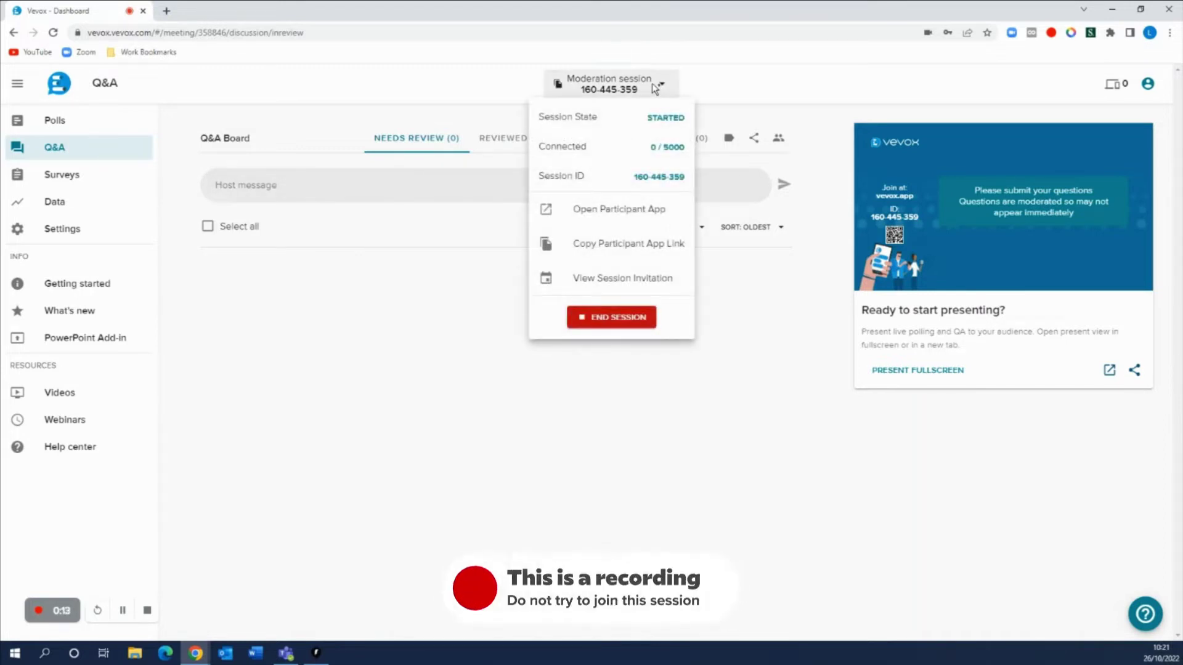
left_click(632, 289)
left_click(665, 493)
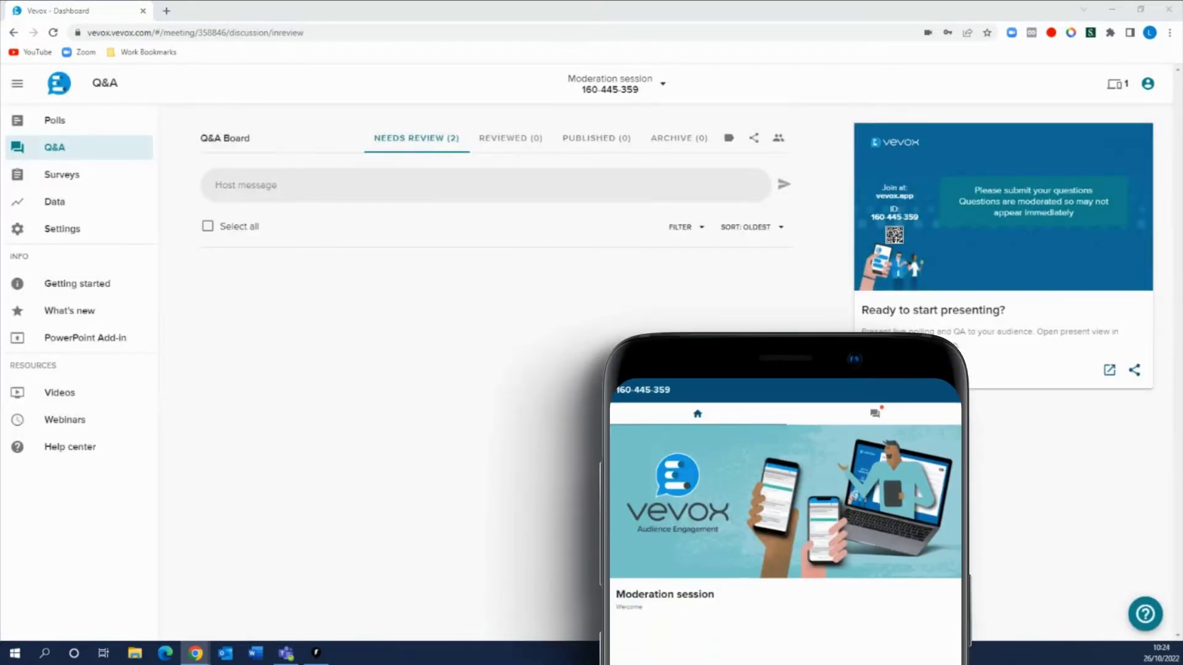
- Send 'When is the new price increase going to be implemented?' from the participant app
left_click(891, 411)
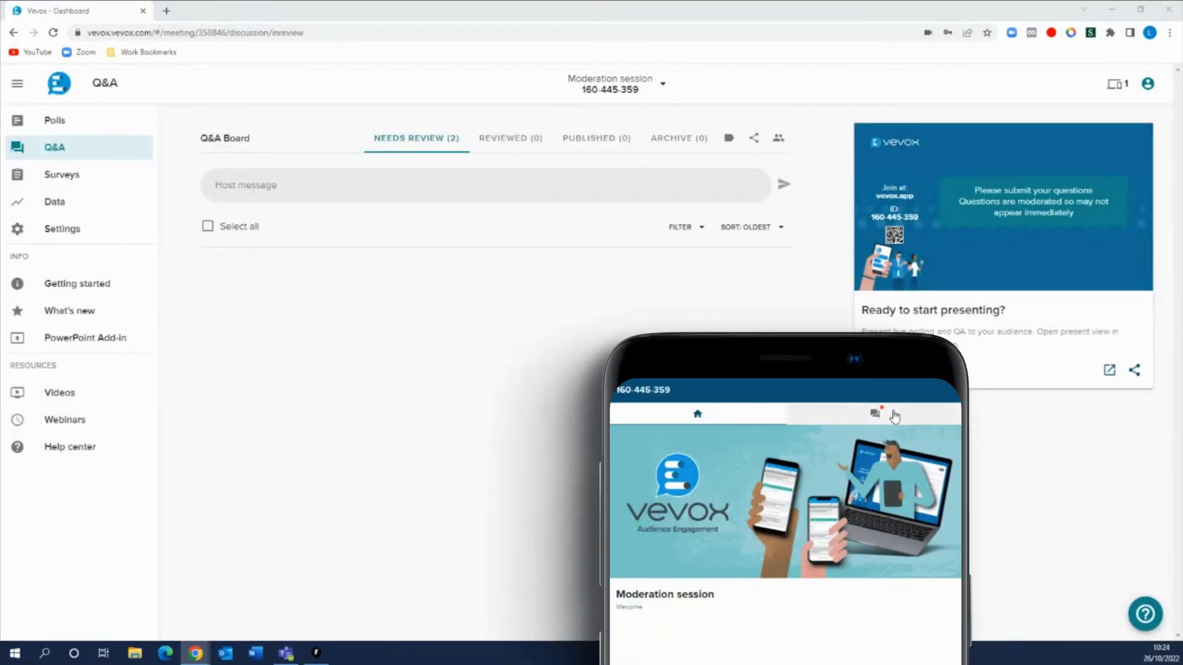
left_click(818, 461)
type("When is the new price increase going to be implemented?")
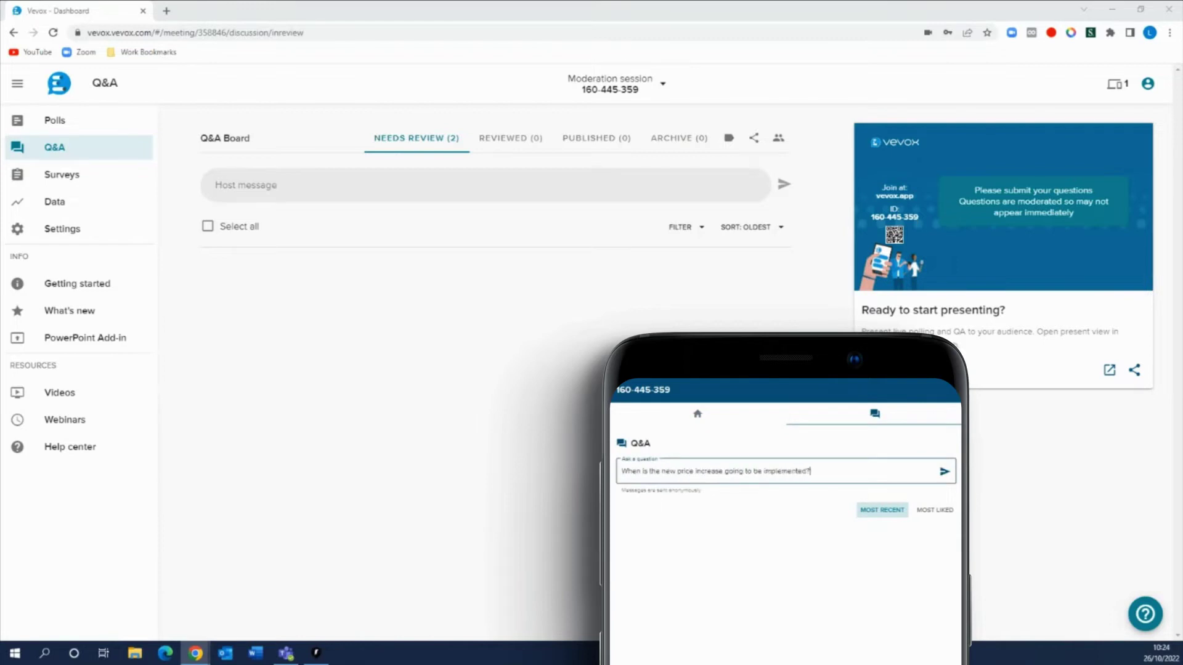
key("Return")
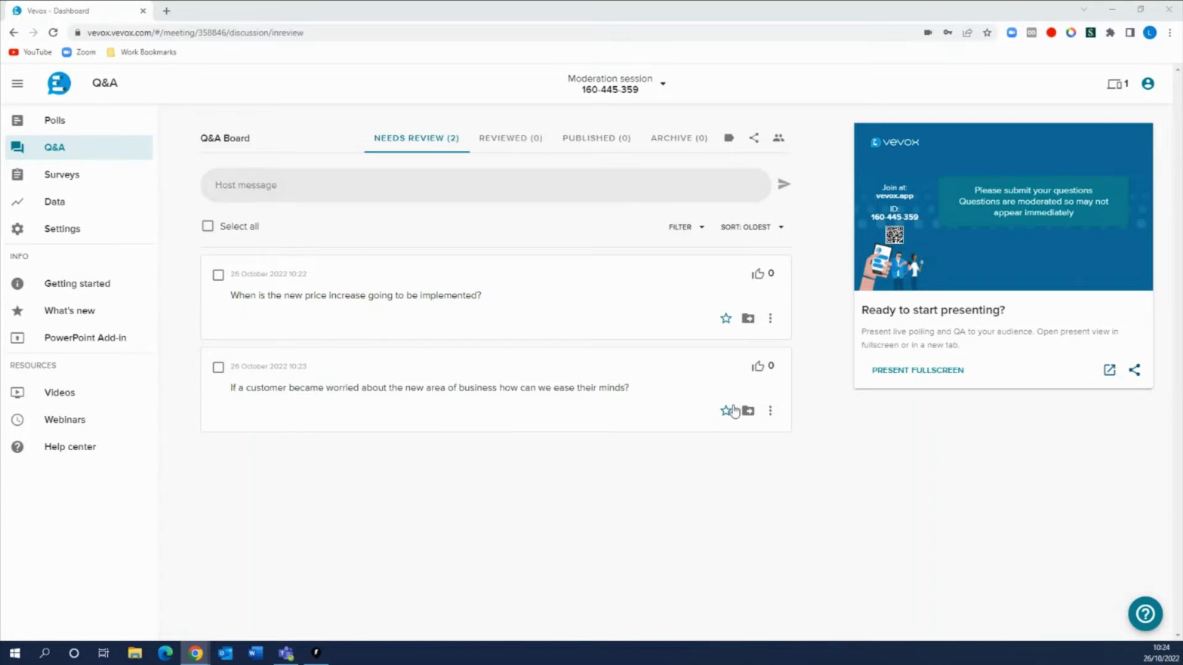
- Move the price-increase question to Published and the customer-worry question to Reviewed
left_click(749, 320)
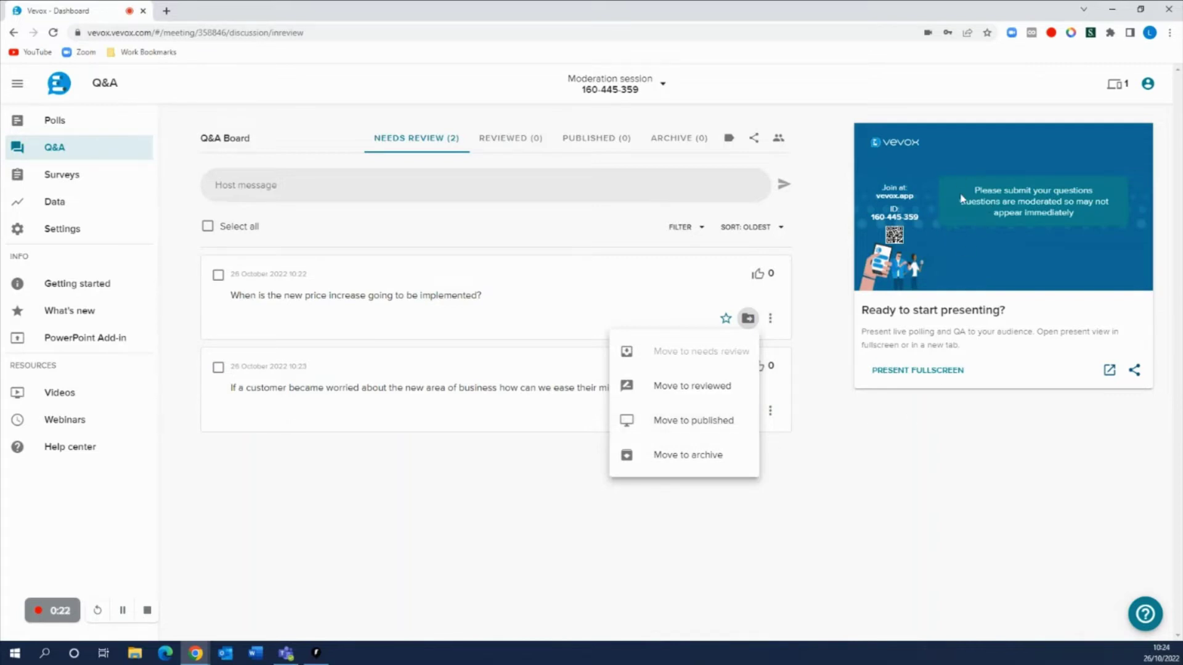
left_click(701, 421)
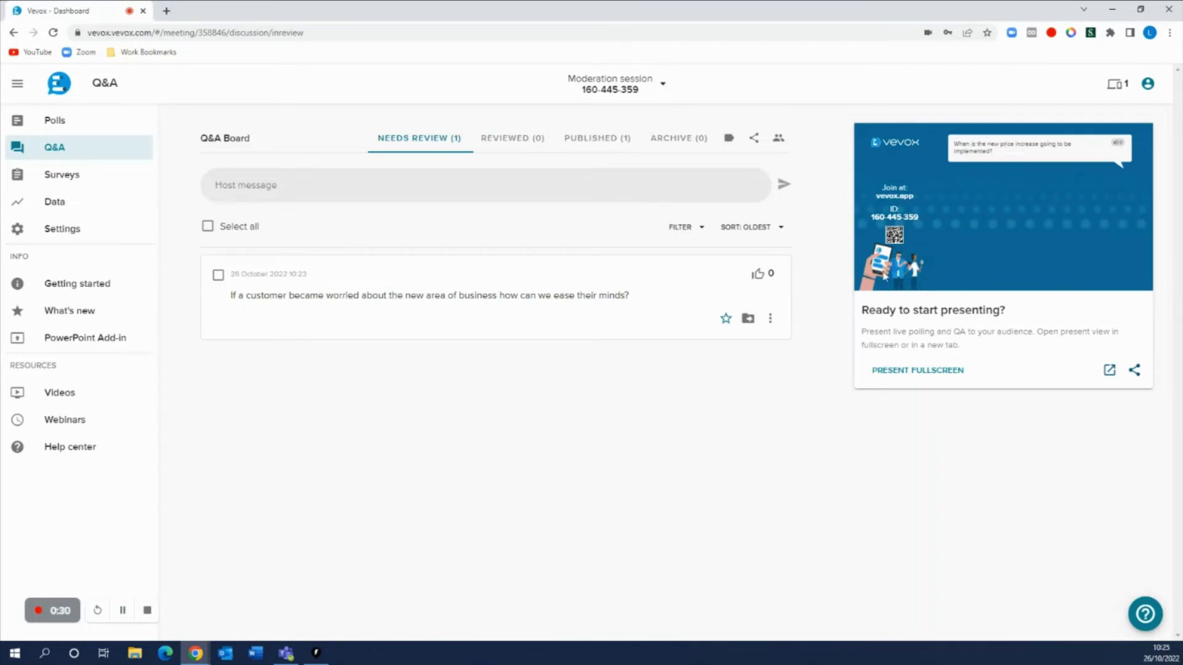
left_click(747, 319)
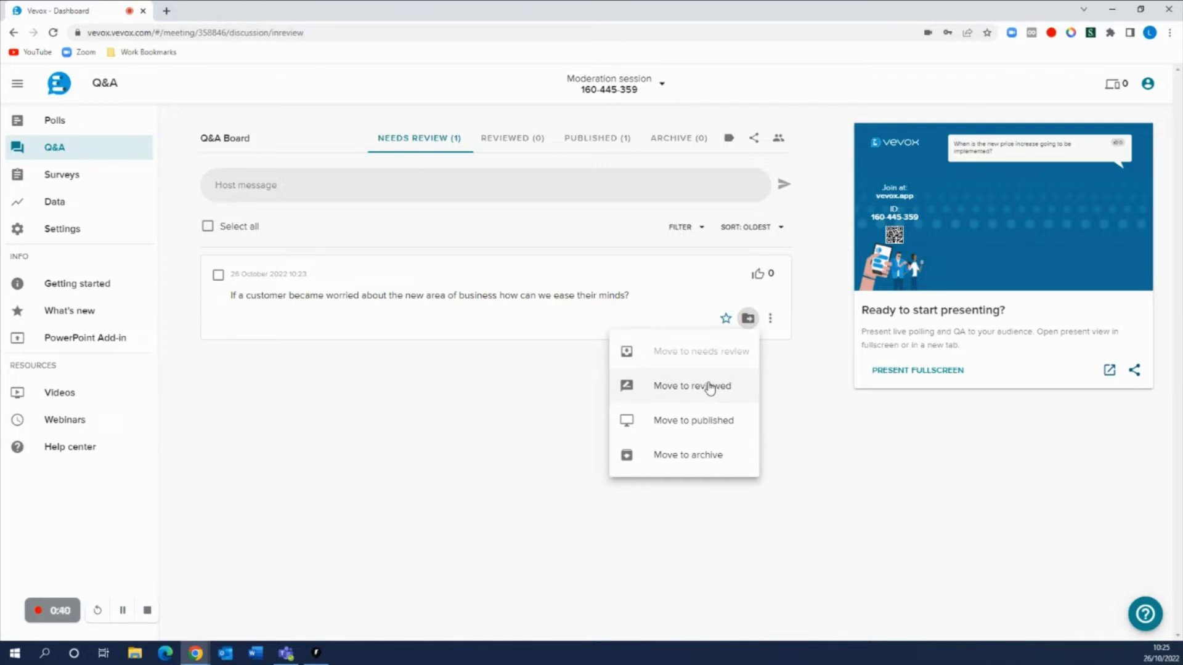
left_click(698, 390)
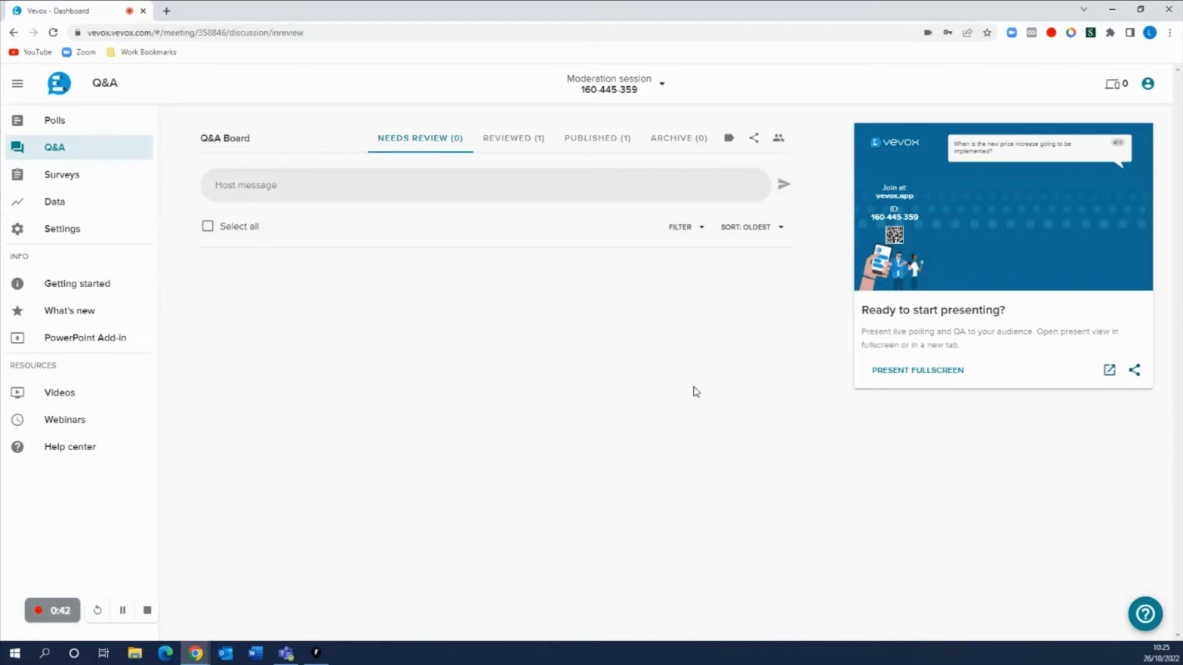
left_click(517, 138)
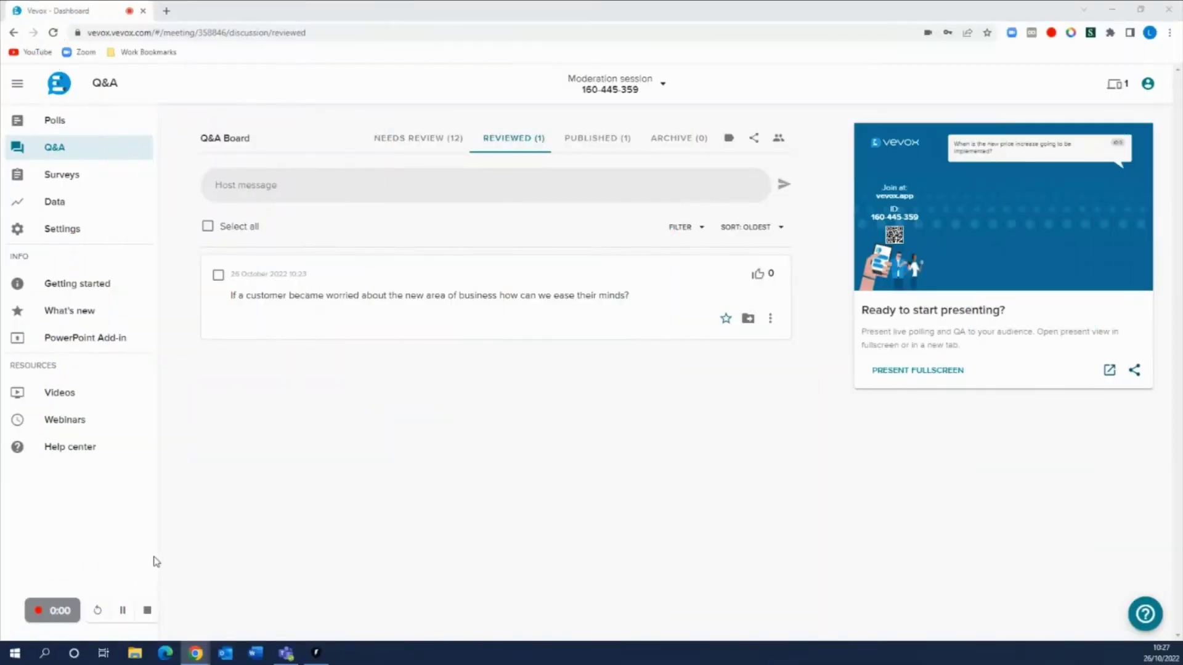
- Show the 12 new questions in the Needs Review queue
left_click(493, 180)
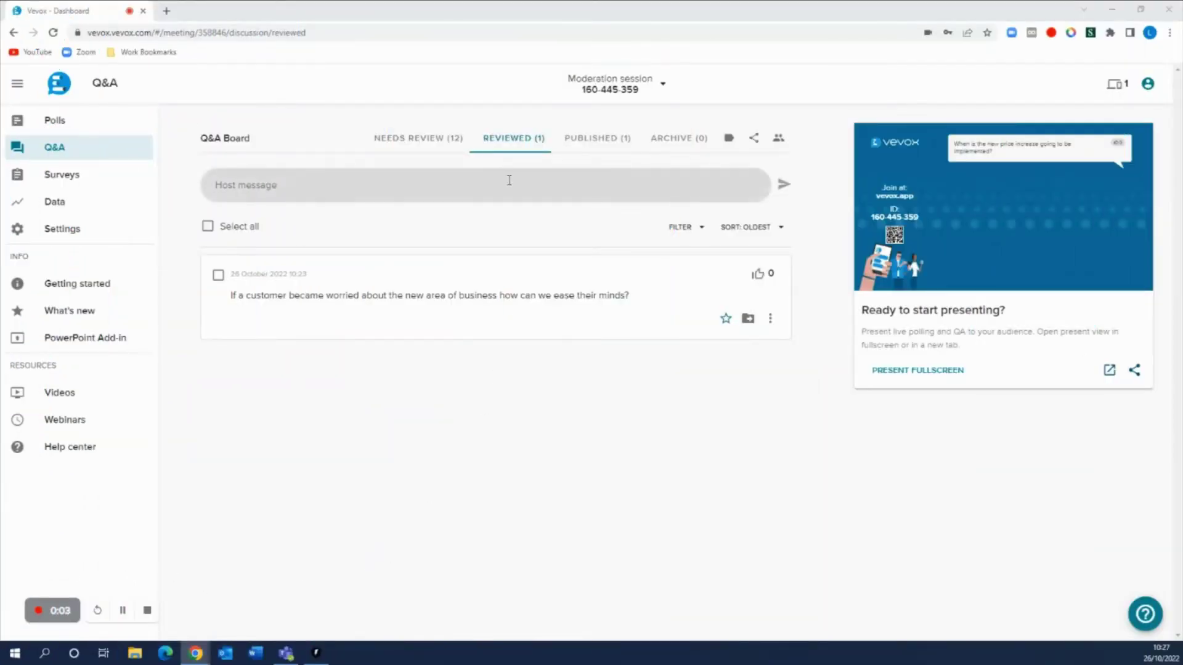
left_click(442, 143)
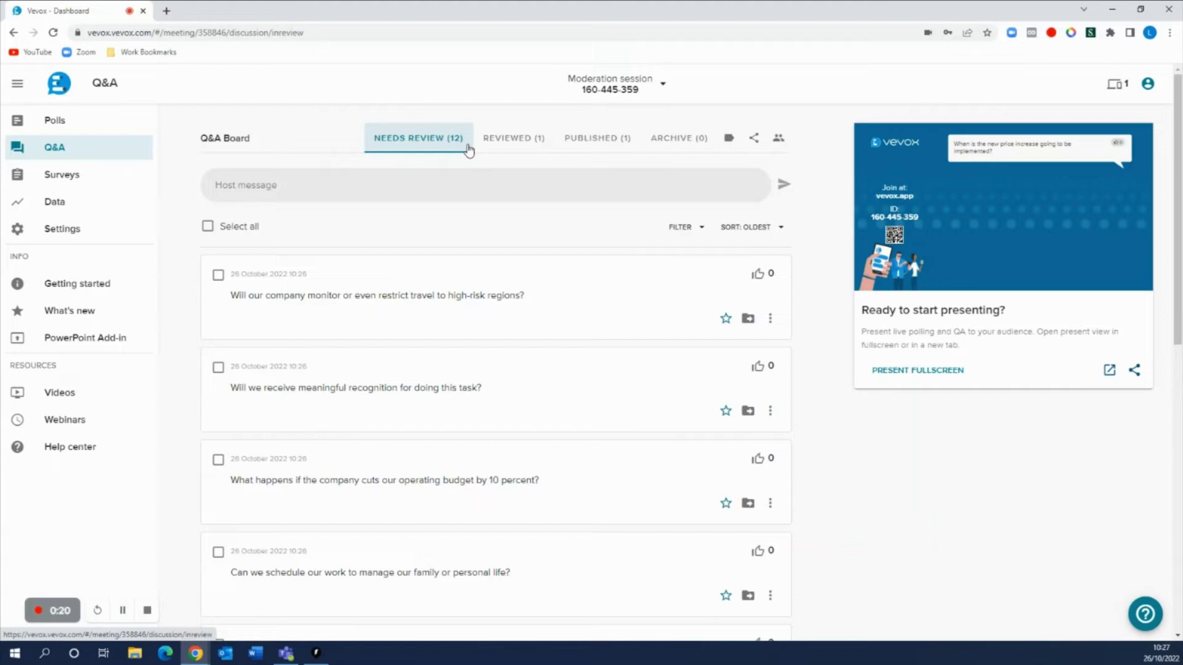
- Enable and copy the moderator display link, then open it in a new browser tab
left_click(778, 141)
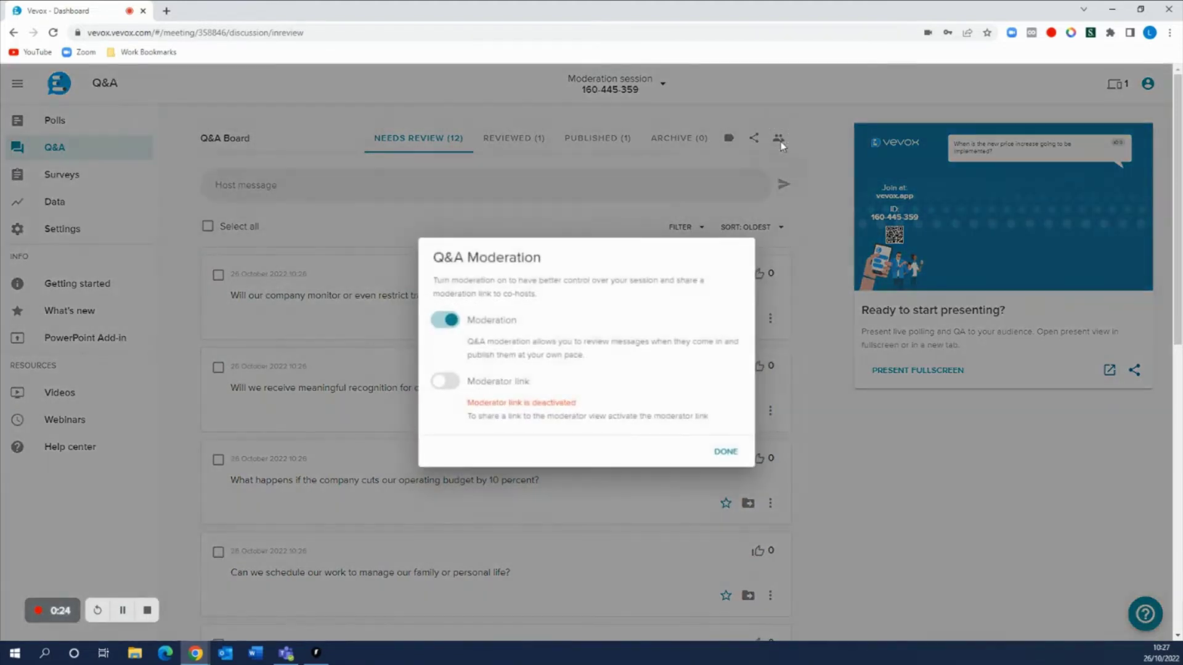
left_click(449, 383)
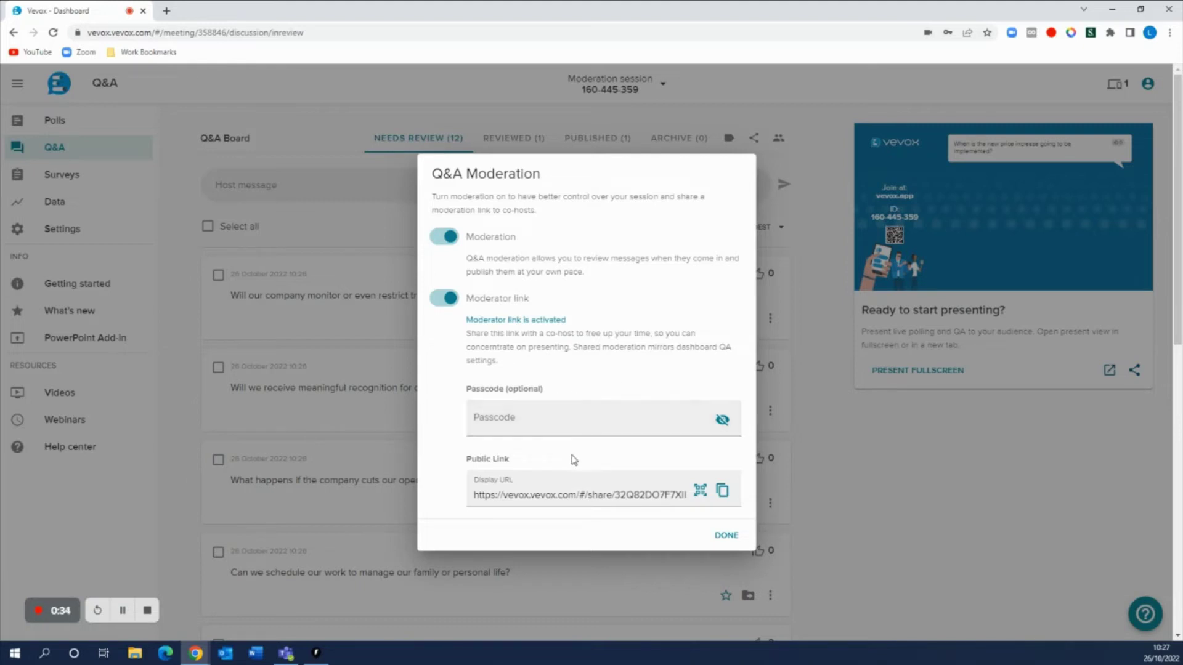
left_click(724, 493)
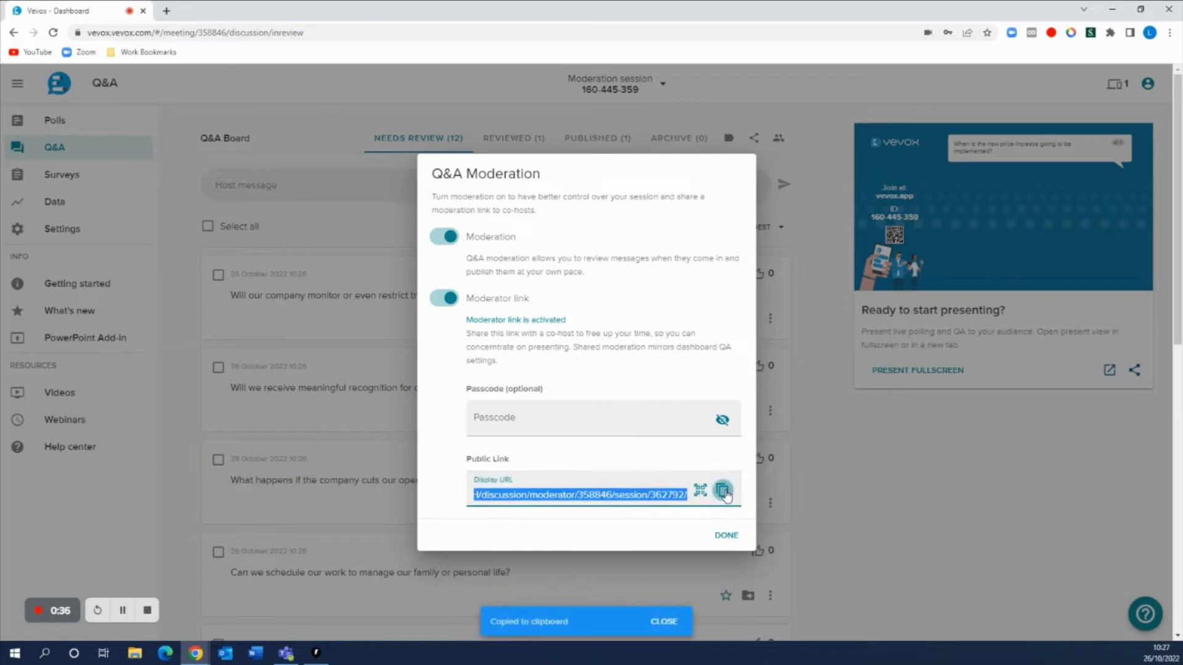
left_click(165, 12)
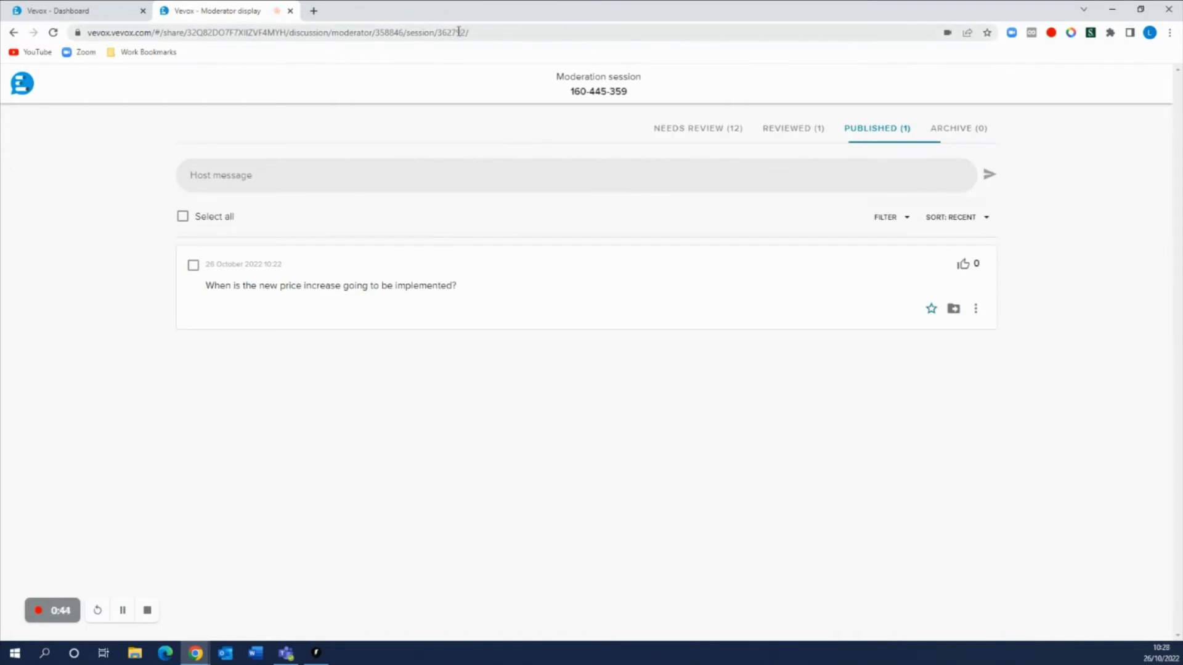
- Move the travel question from Needs Review to Reviewed
left_click(698, 129)
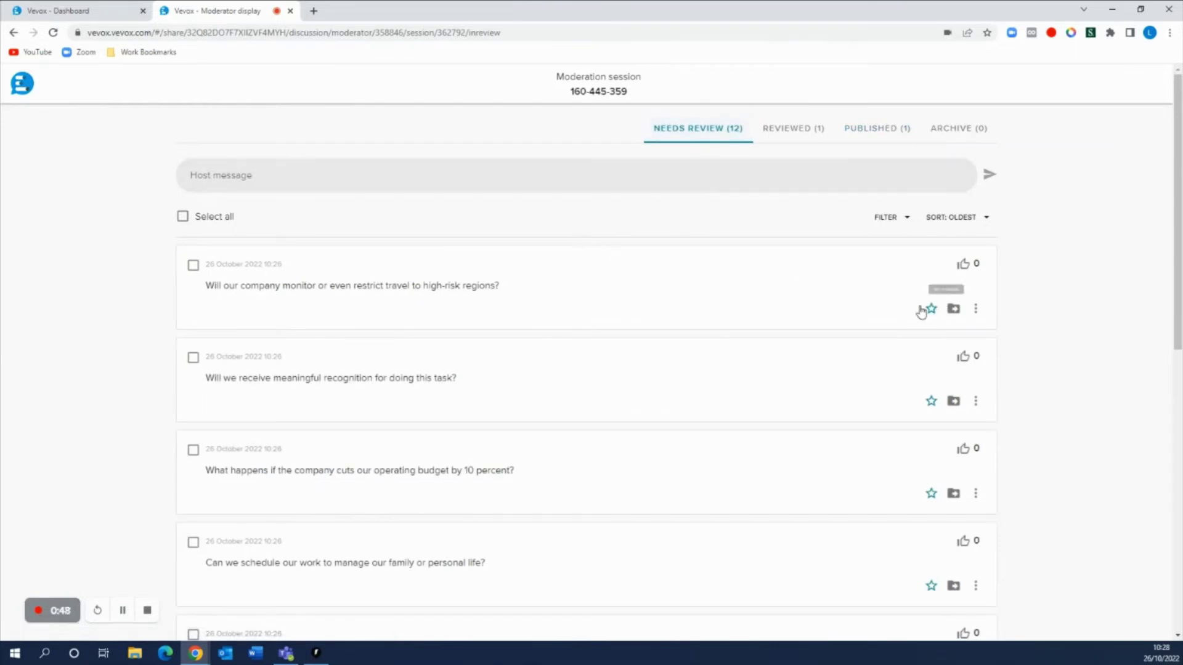
left_click(953, 310)
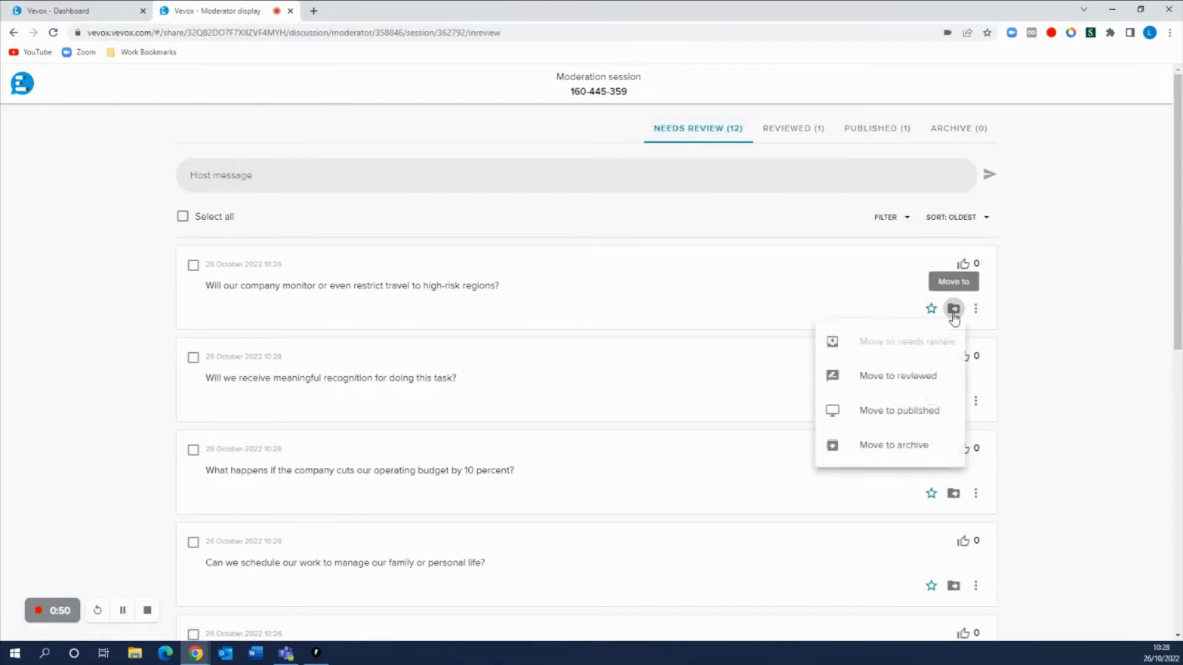
left_click(930, 382)
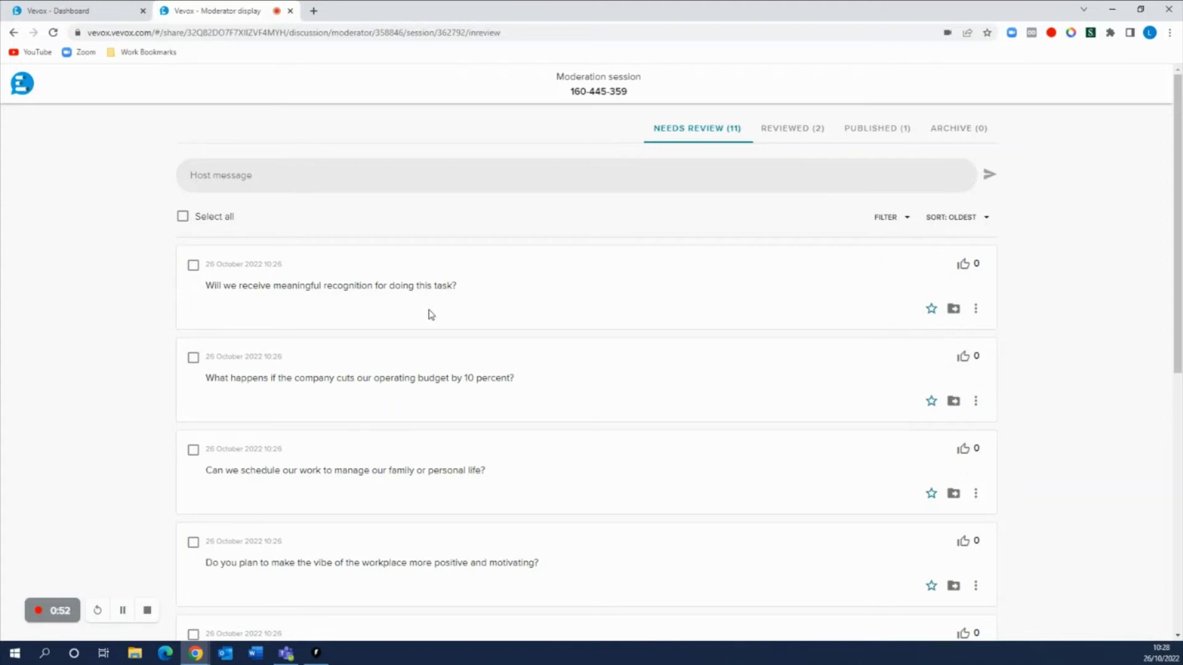
- Publish the recognition, operating budget and family-life questions
left_click(195, 270)
left_click(193, 357)
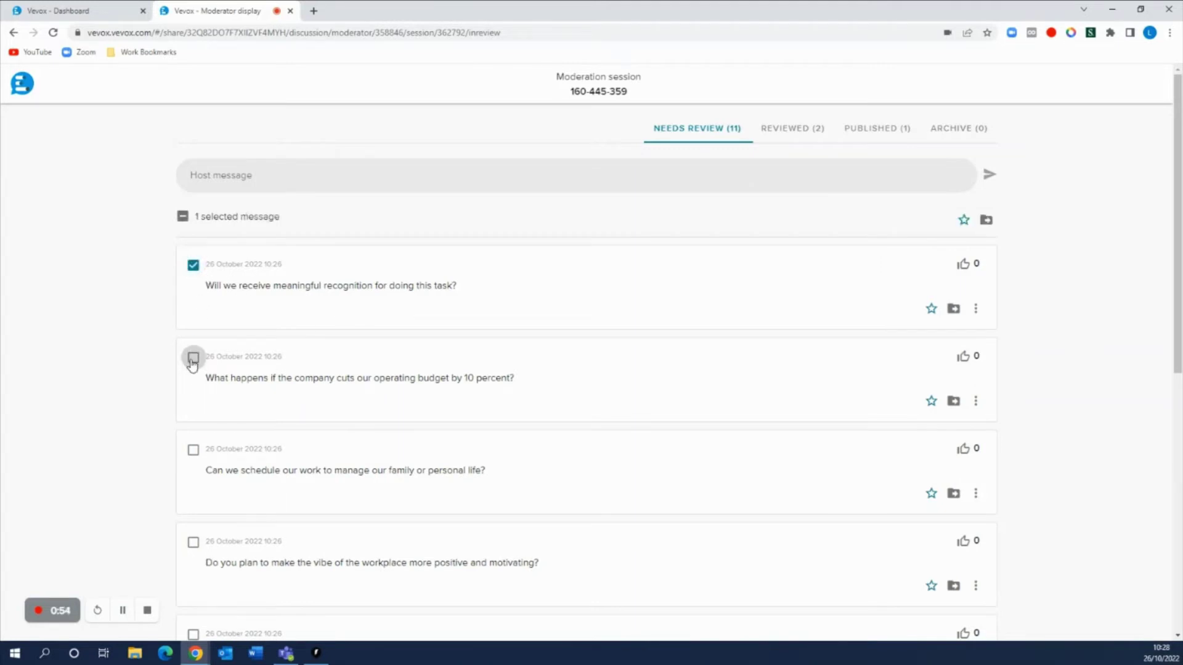
left_click(193, 449)
left_click(986, 220)
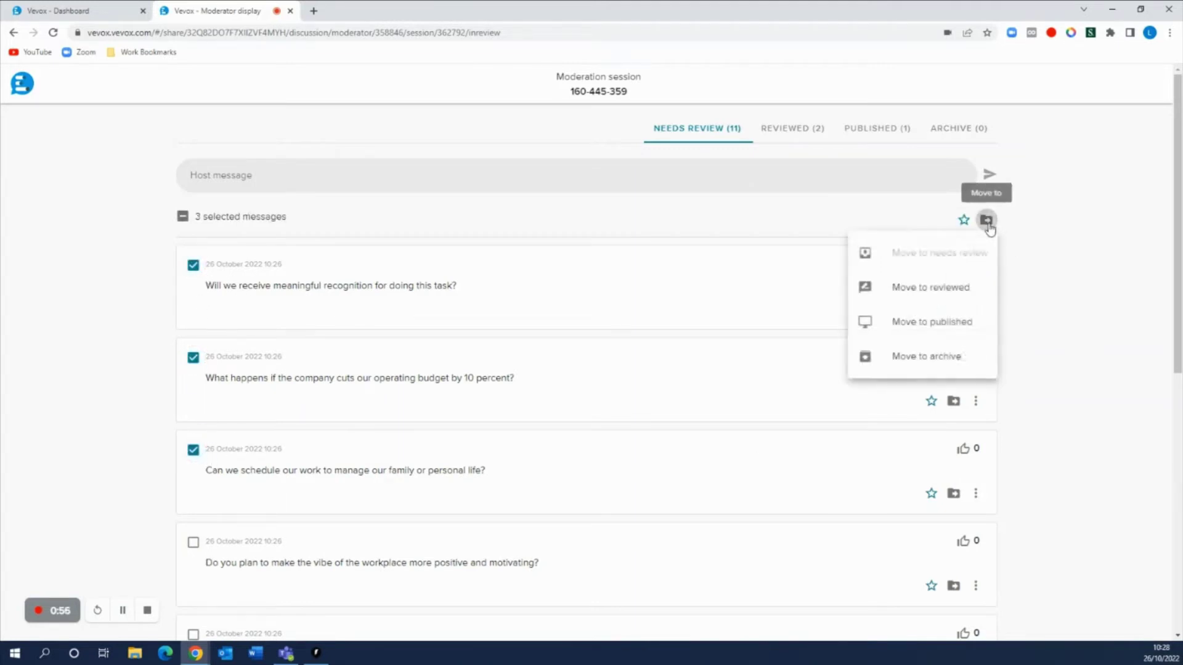
left_click(948, 327)
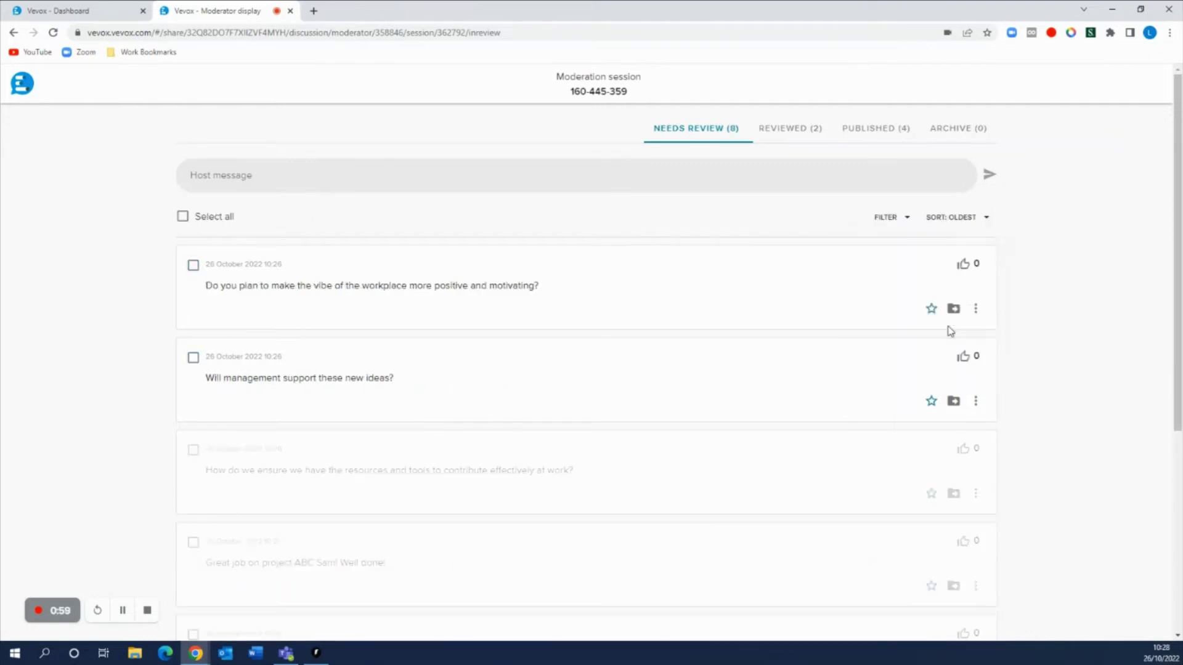
- Archive the management support, resources and tools, and workplace vibe questions
left_click(193, 358)
left_click(193, 452)
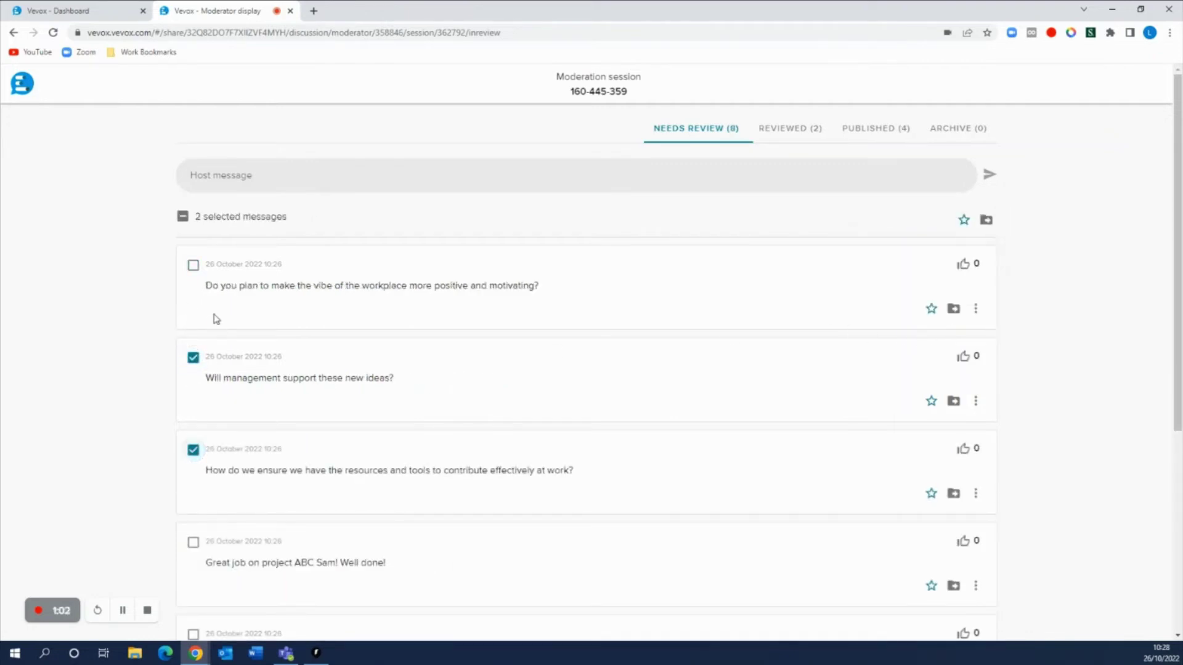
left_click(194, 266)
left_click(986, 222)
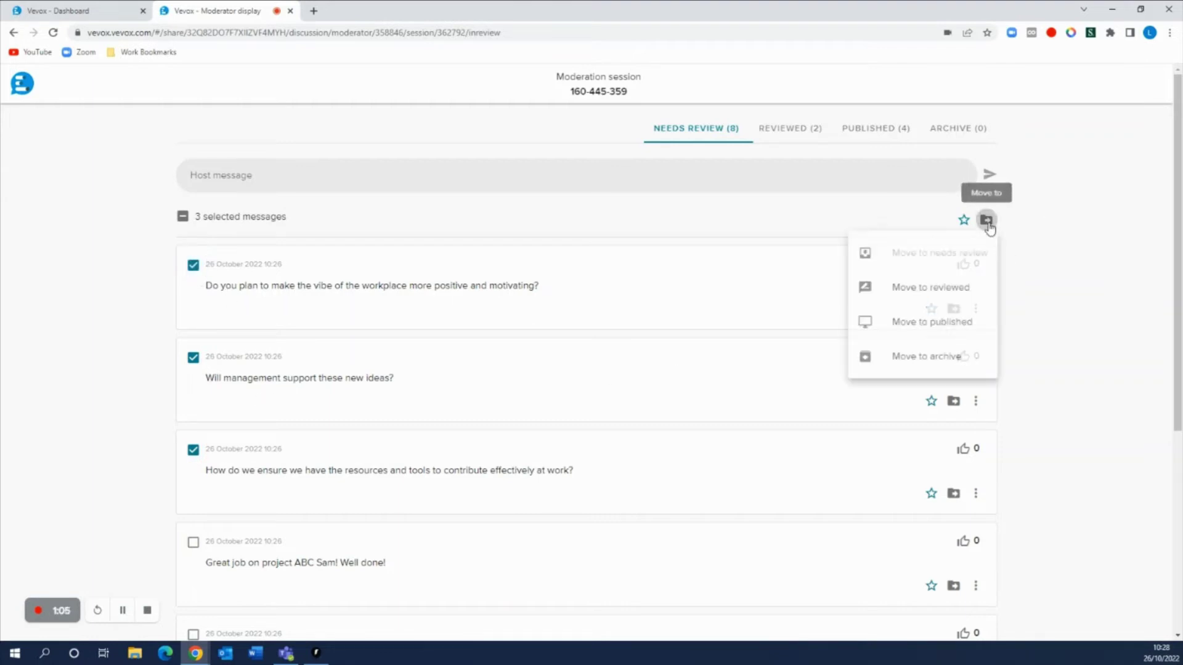
left_click(933, 357)
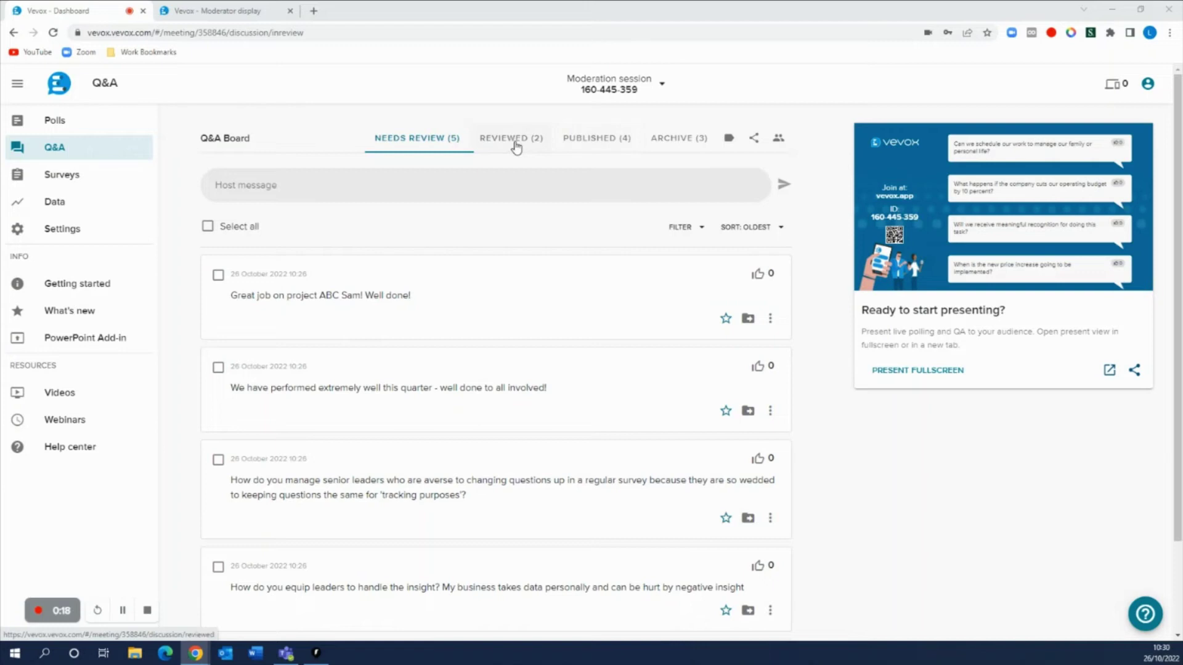
- Save a new read-only Q&A link showing the Reviewed list sorted Newest first
left_click(753, 139)
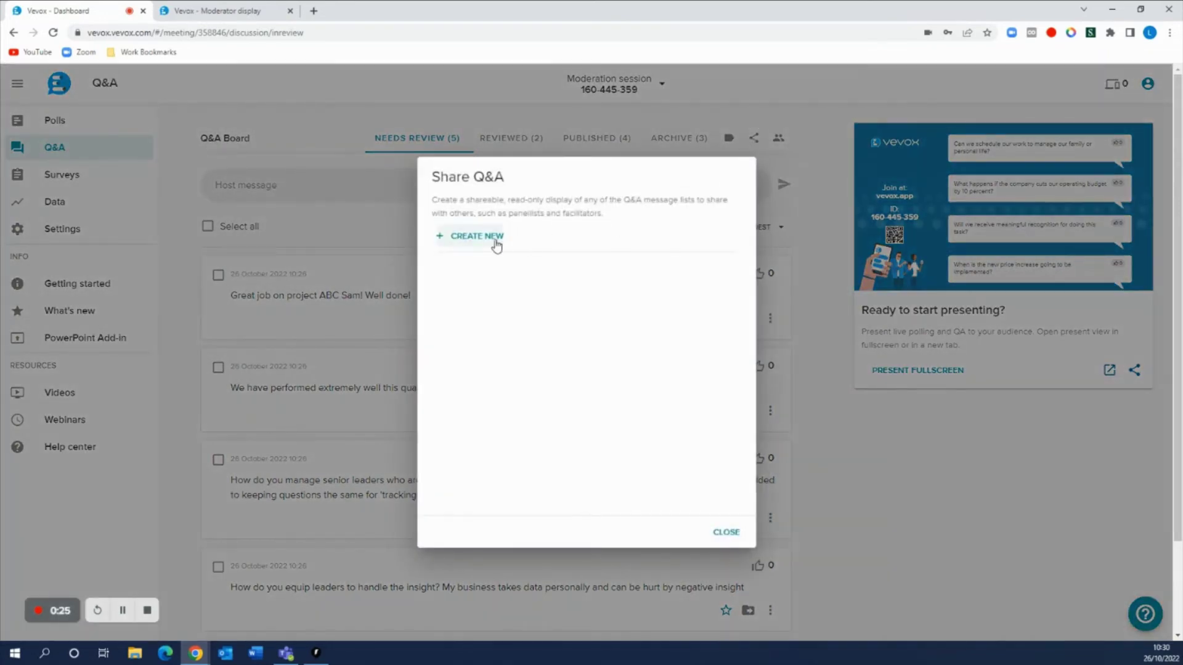
left_click(493, 242)
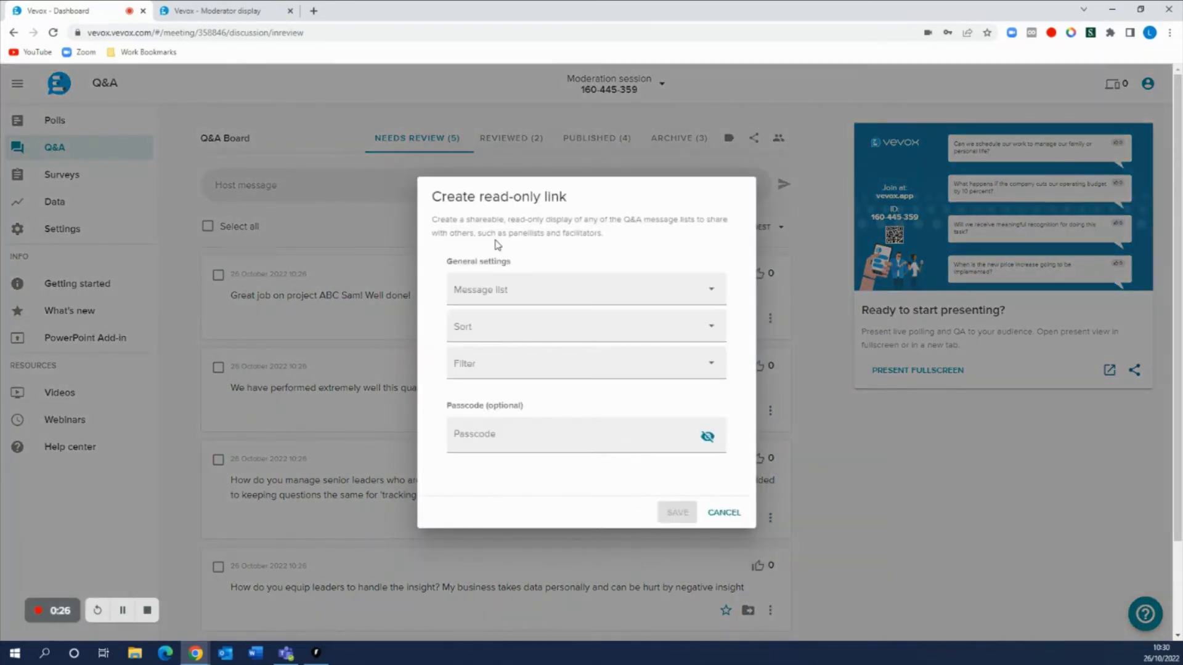
left_click(612, 294)
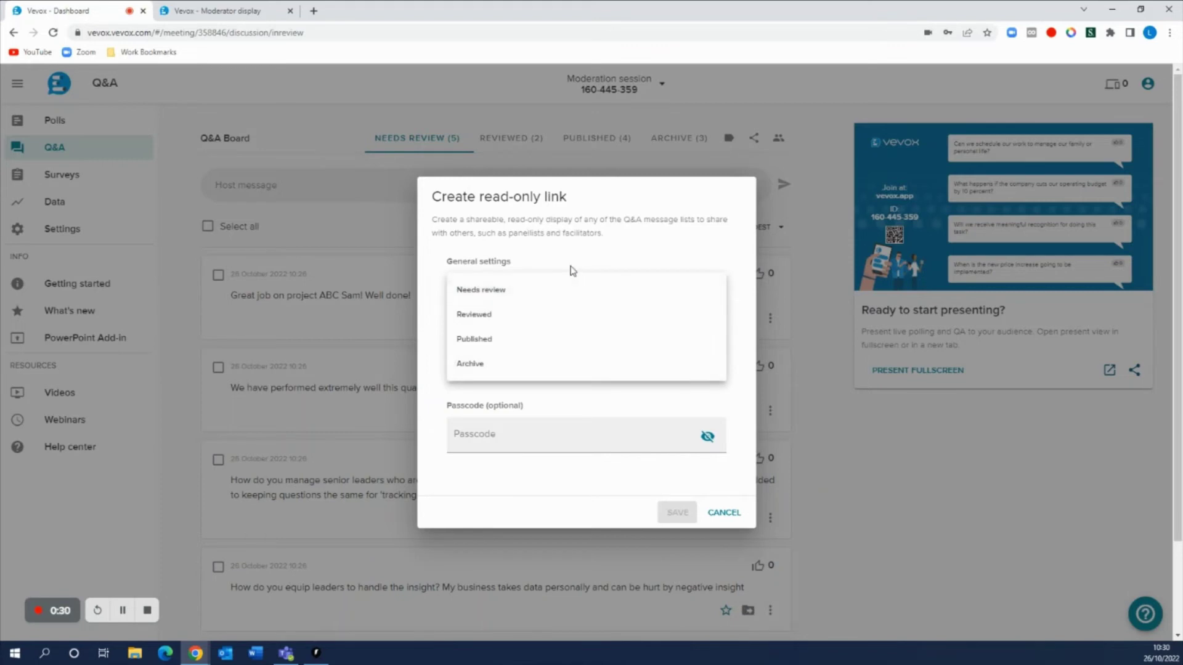
left_click(497, 318)
left_click(602, 331)
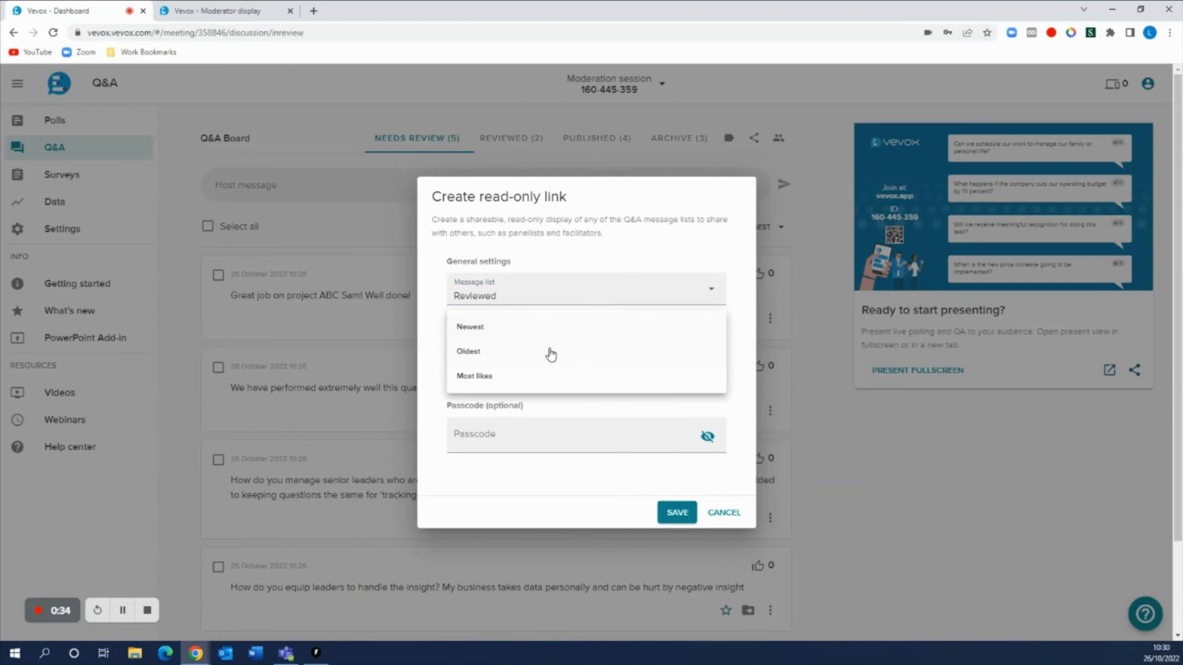
left_click(517, 328)
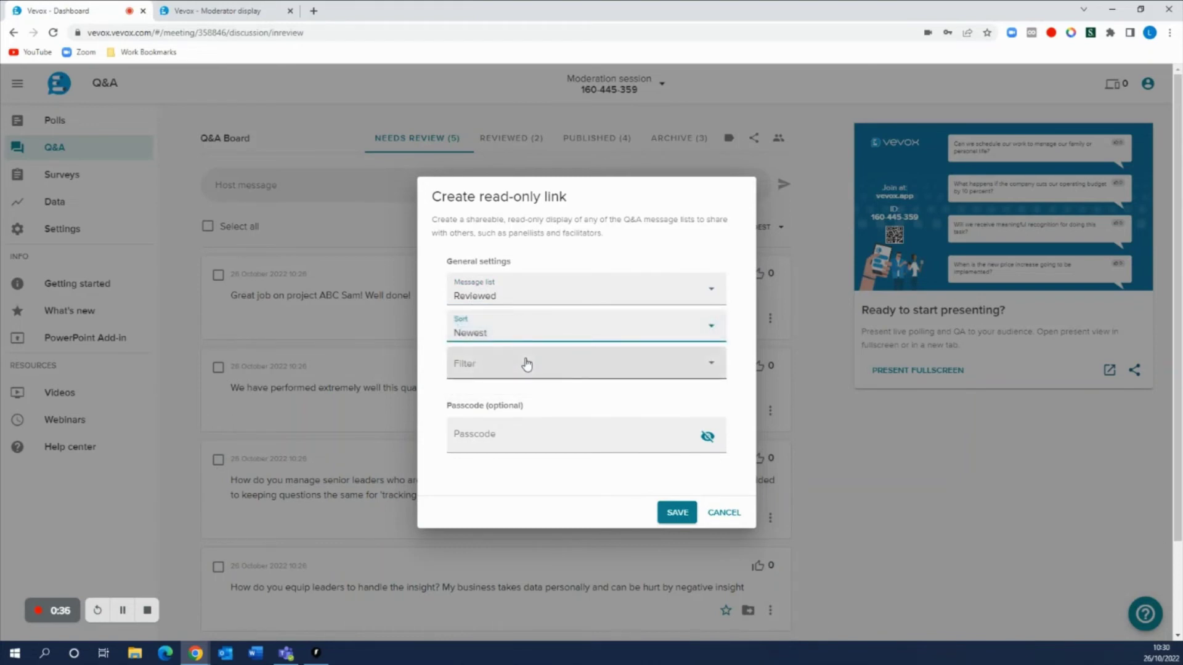
left_click(676, 516)
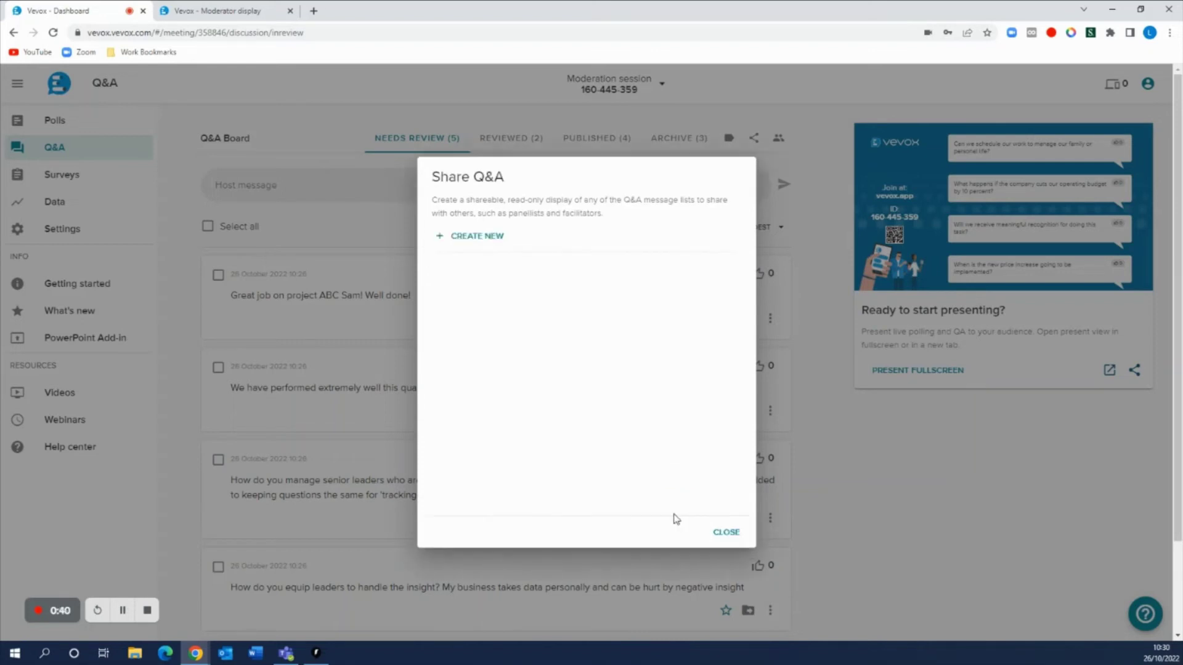
left_click(724, 271)
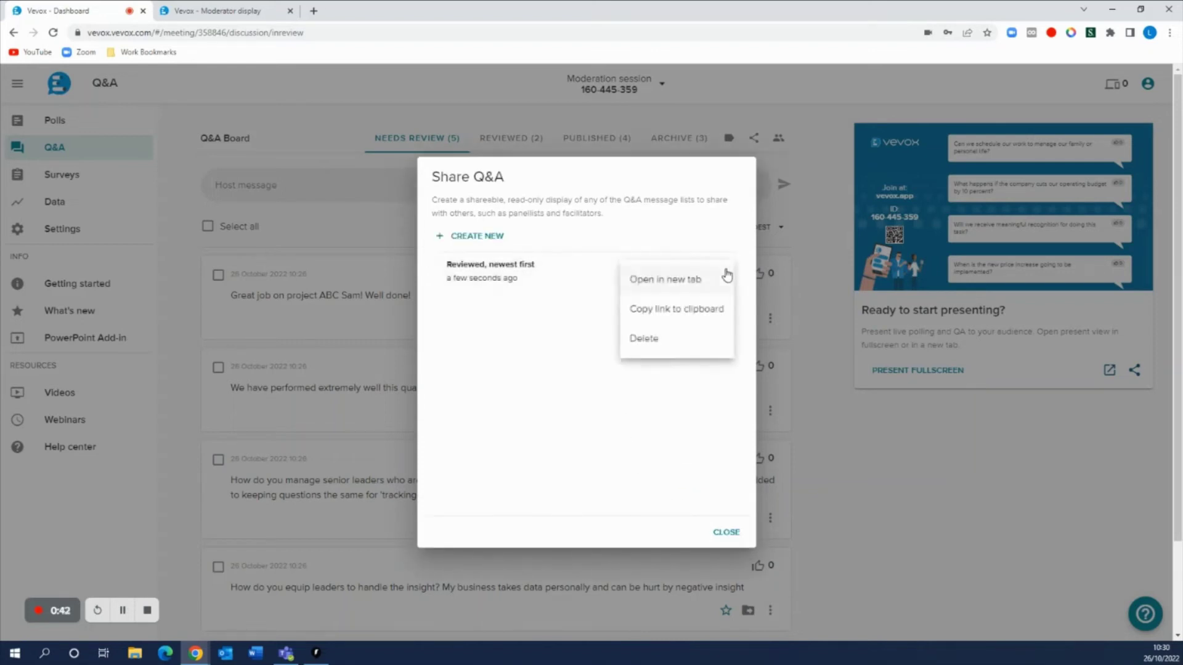
- Open the read-only Reviewed link in a new tab and check its Message list setting
left_click(679, 282)
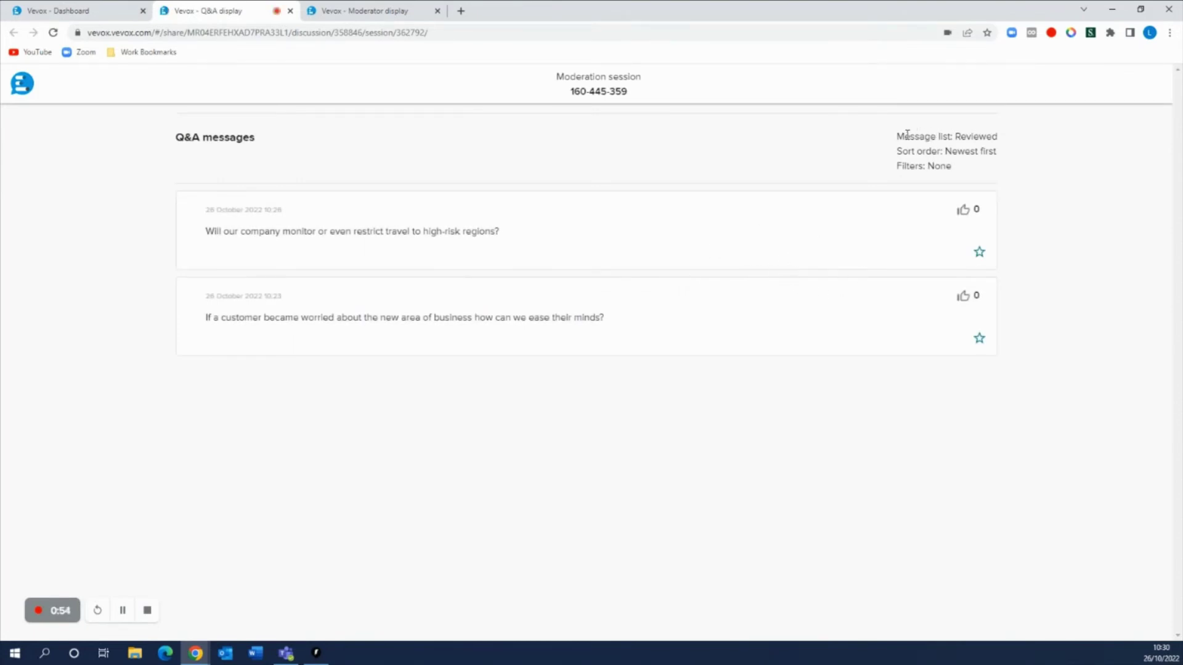
left_click_drag(906, 135, 1005, 137)
left_click(1021, 153)
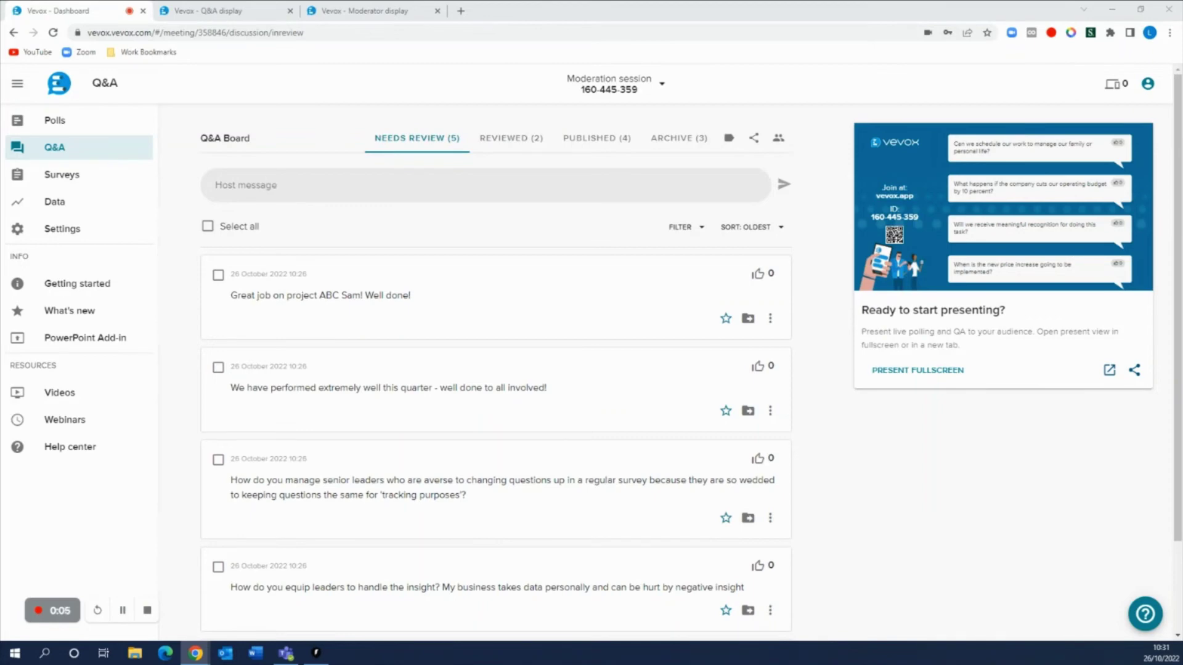
- Add the Line Management and Recognition question labels, then switch to the moderator display
left_click(729, 139)
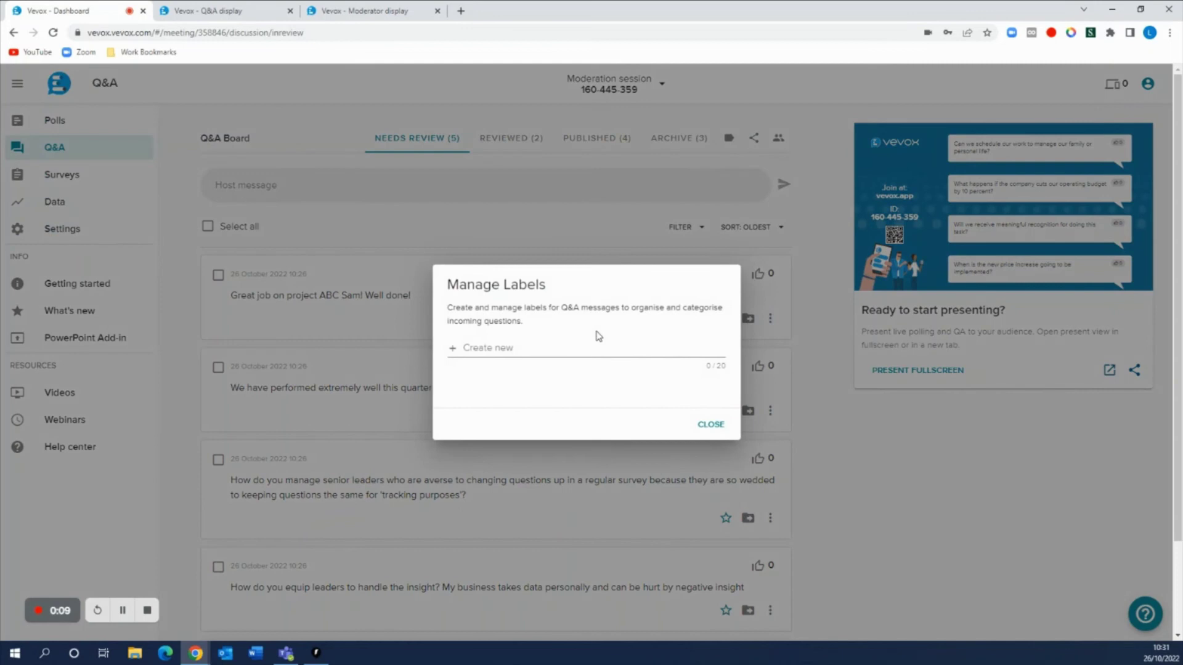
left_click(572, 349)
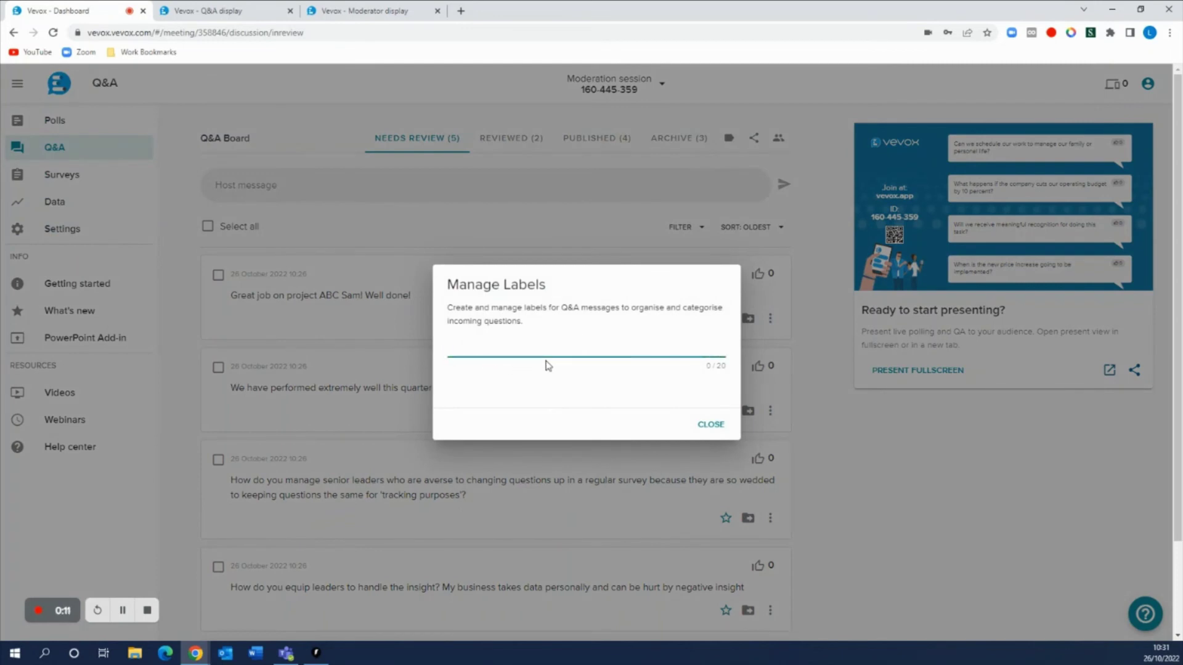
type("Li")
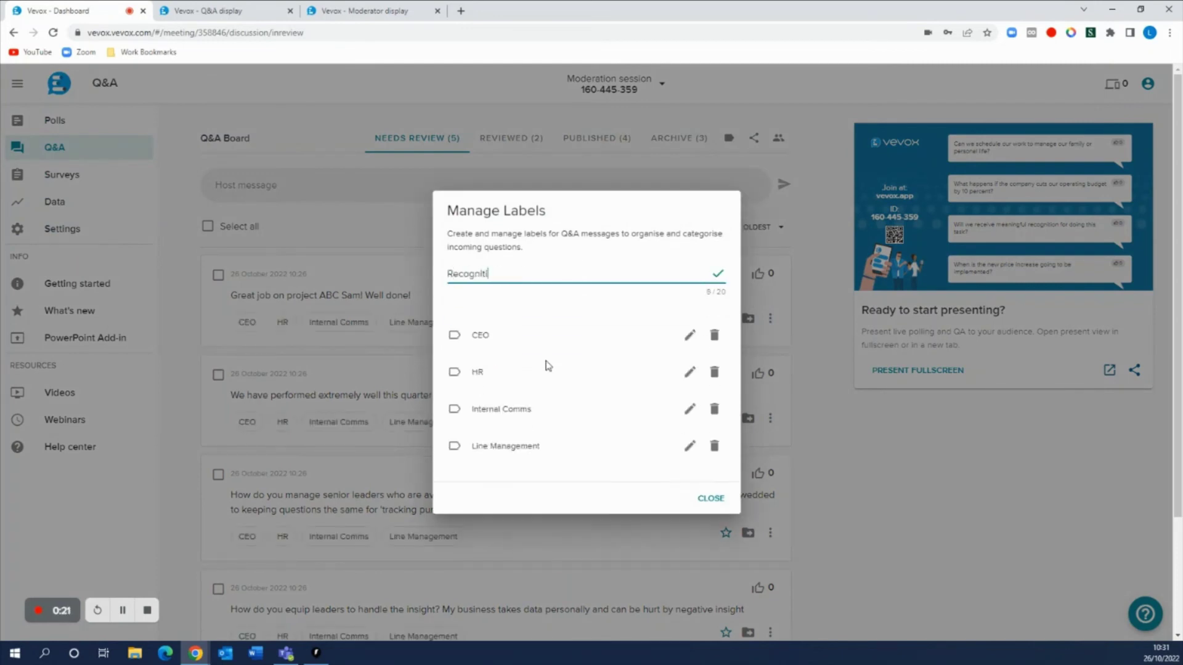
key("Return")
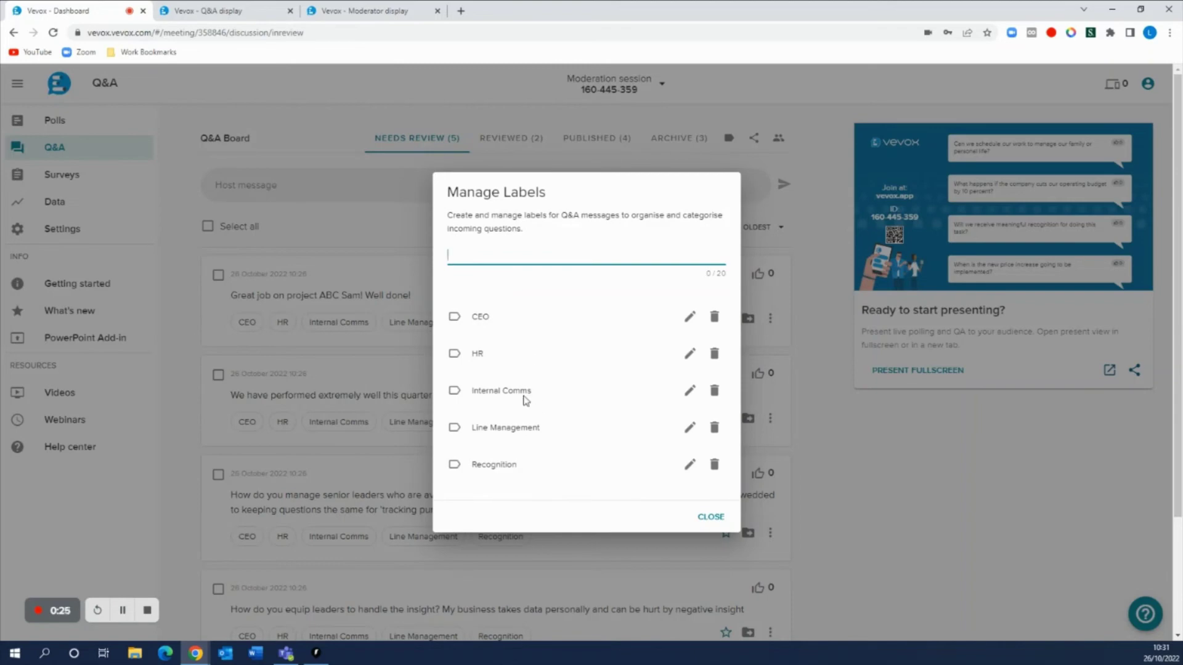
left_click(712, 517)
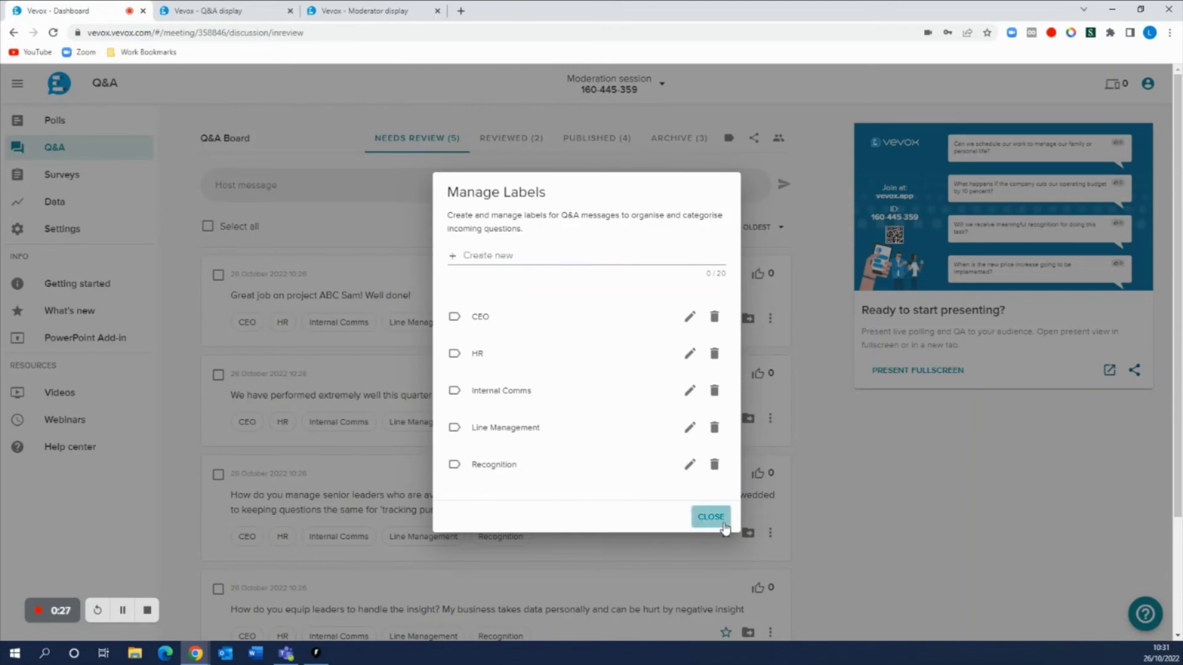
left_click(386, 18)
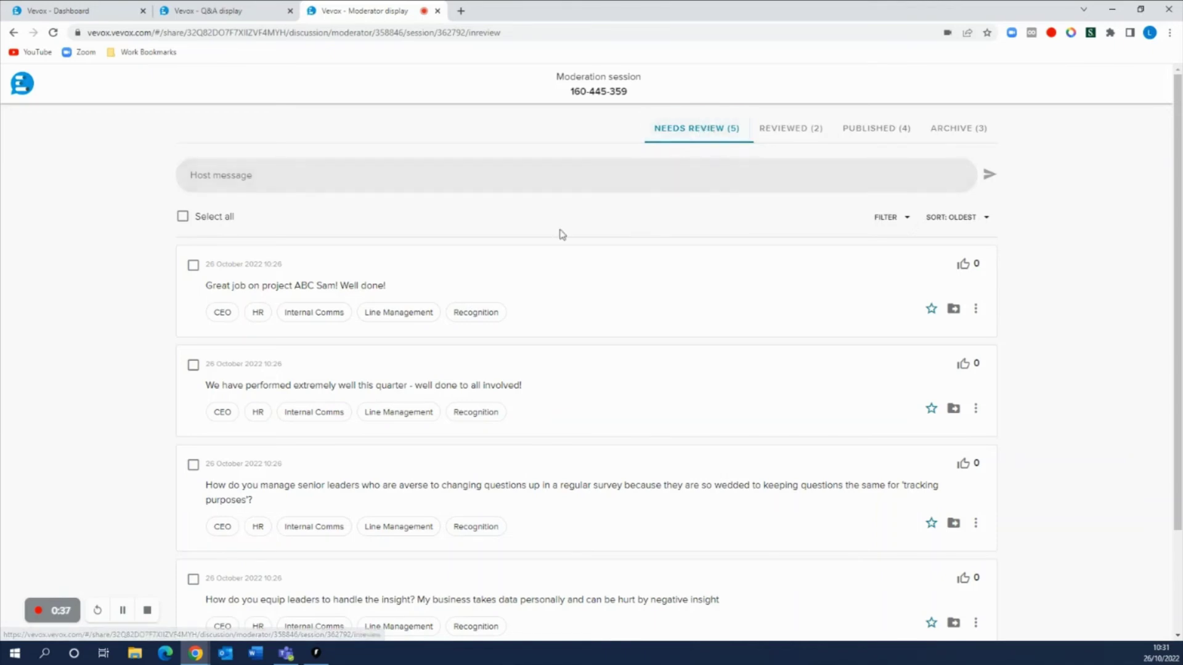
- Tag the first two questions Recognition, the next two CEO, and the last one HR
scroll(520, 232, "down", 1)
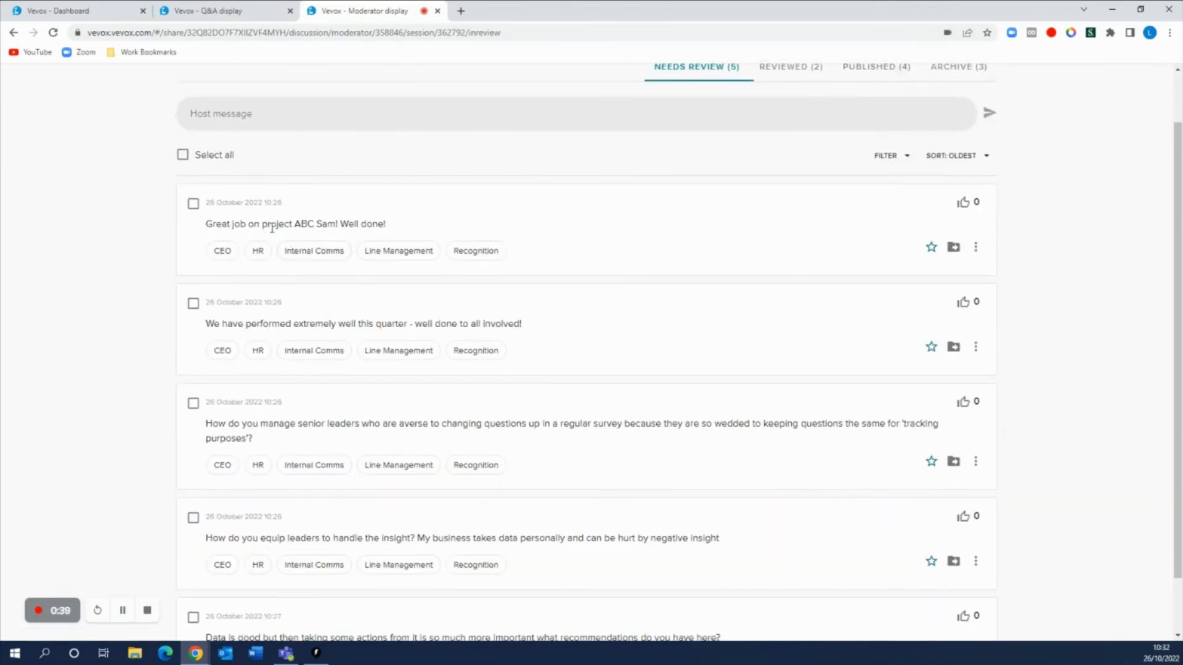
left_click(485, 253)
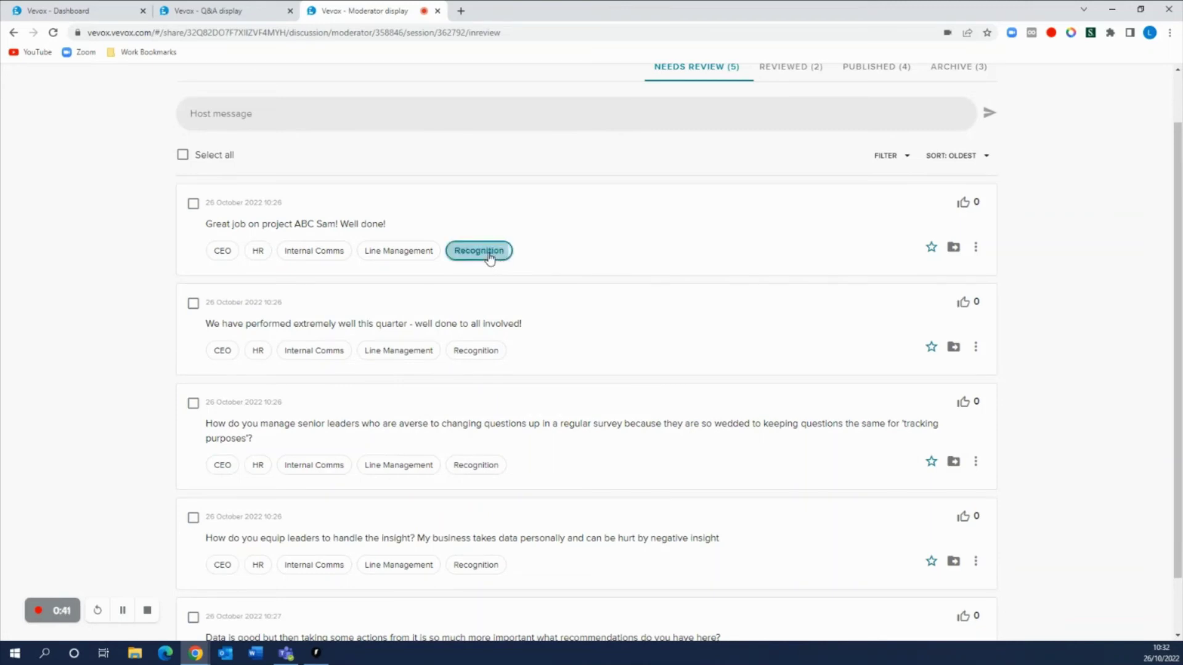
scroll(484, 279, "down", 1)
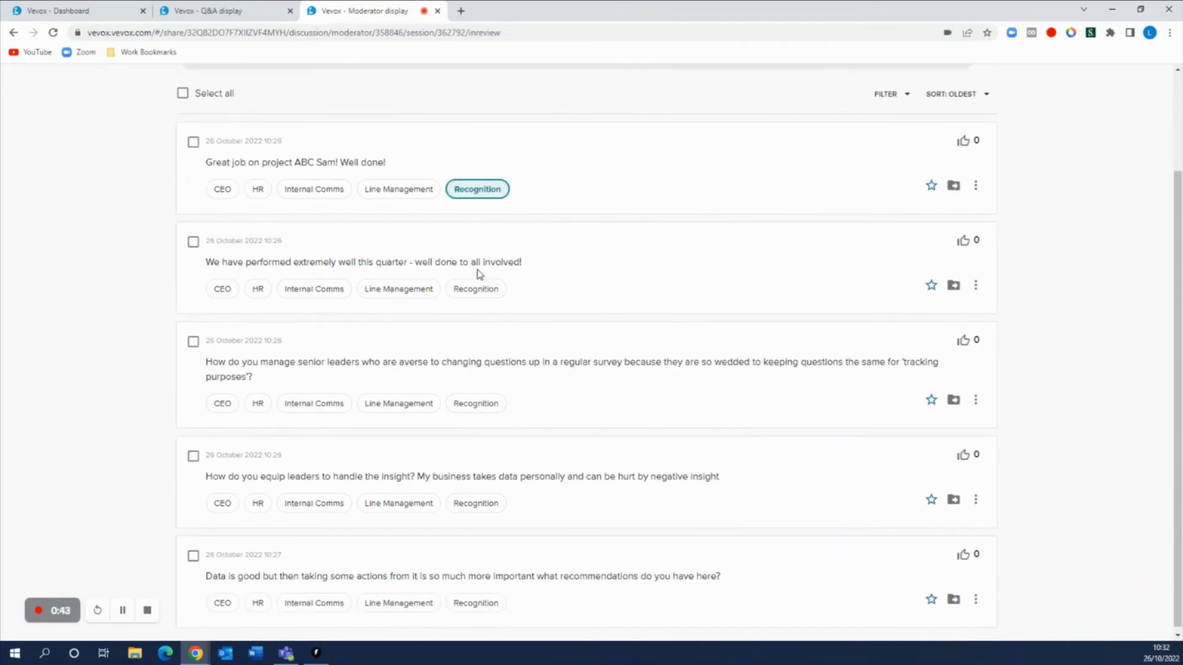
left_click(485, 292)
scroll(525, 275, "down", 1)
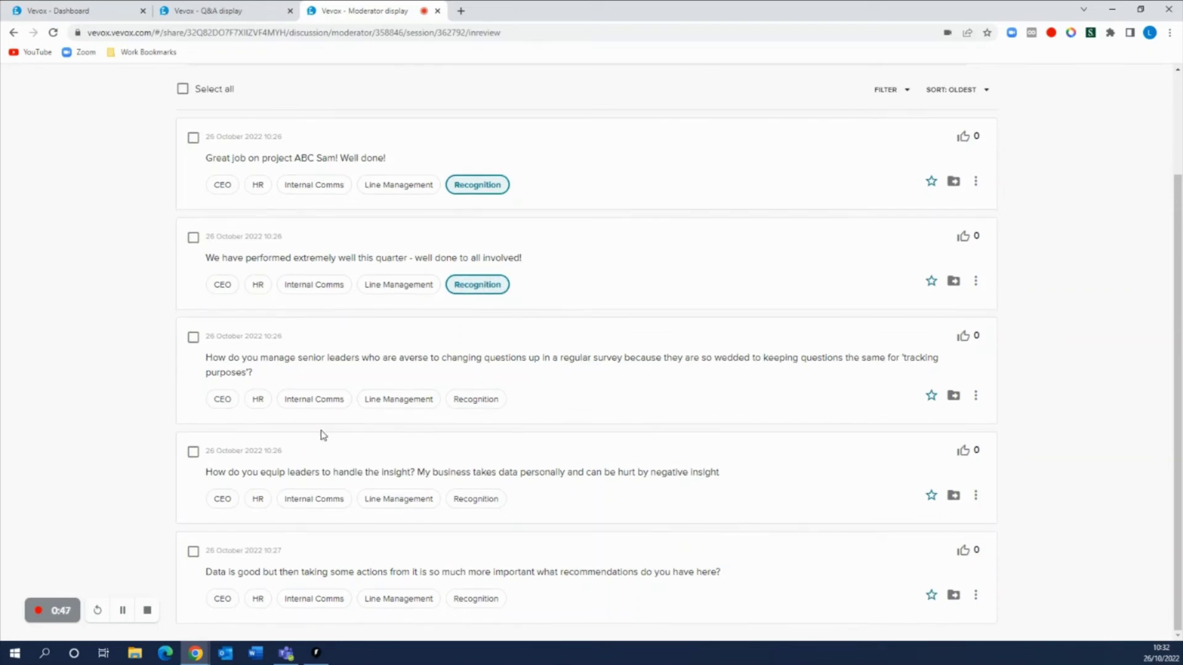
left_click(223, 400)
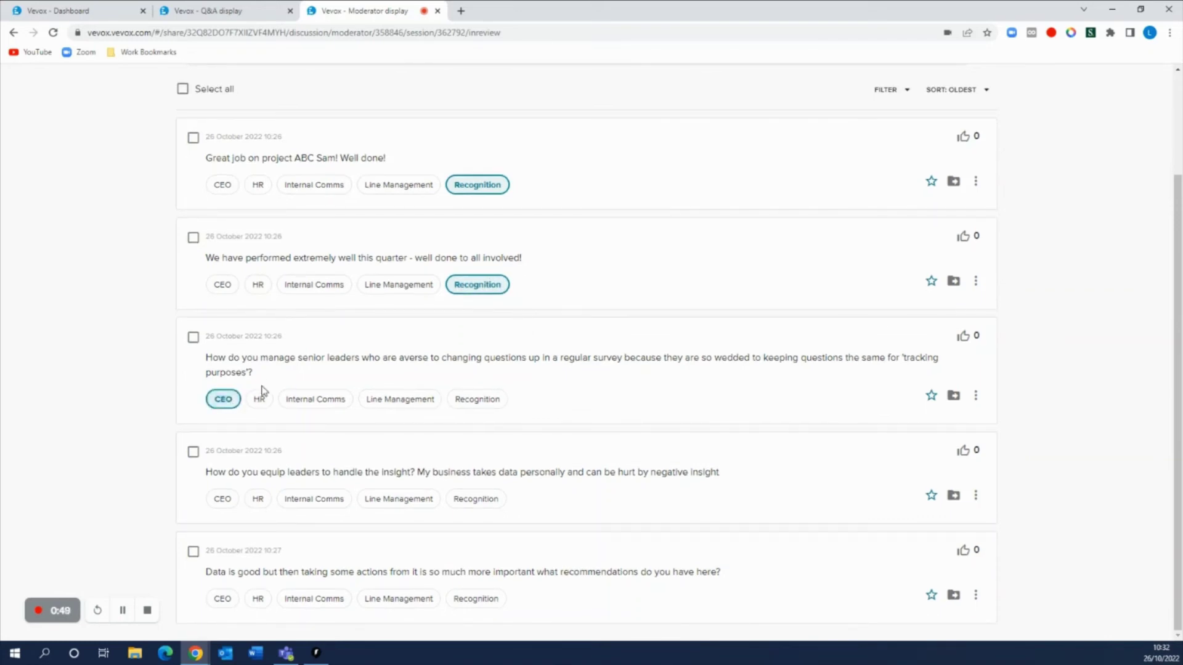
left_click(226, 500)
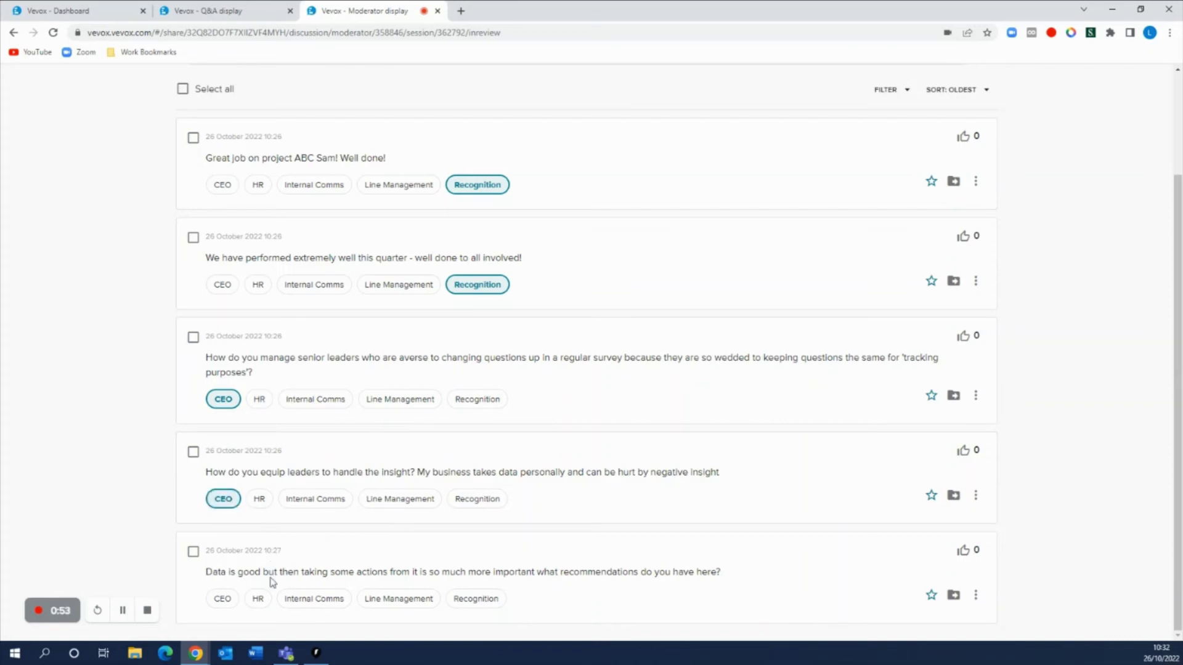
left_click(260, 599)
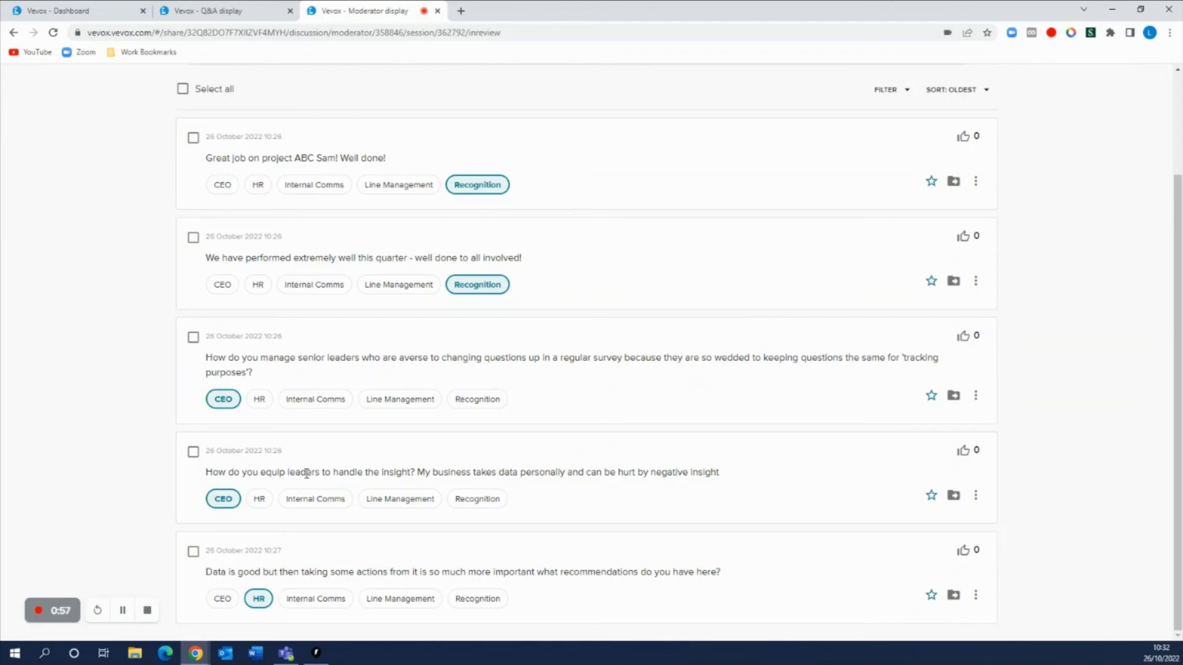
- Move all five reviewed questions to Published and return to the dashboard Q&A board
scroll(306, 481, "up", 3)
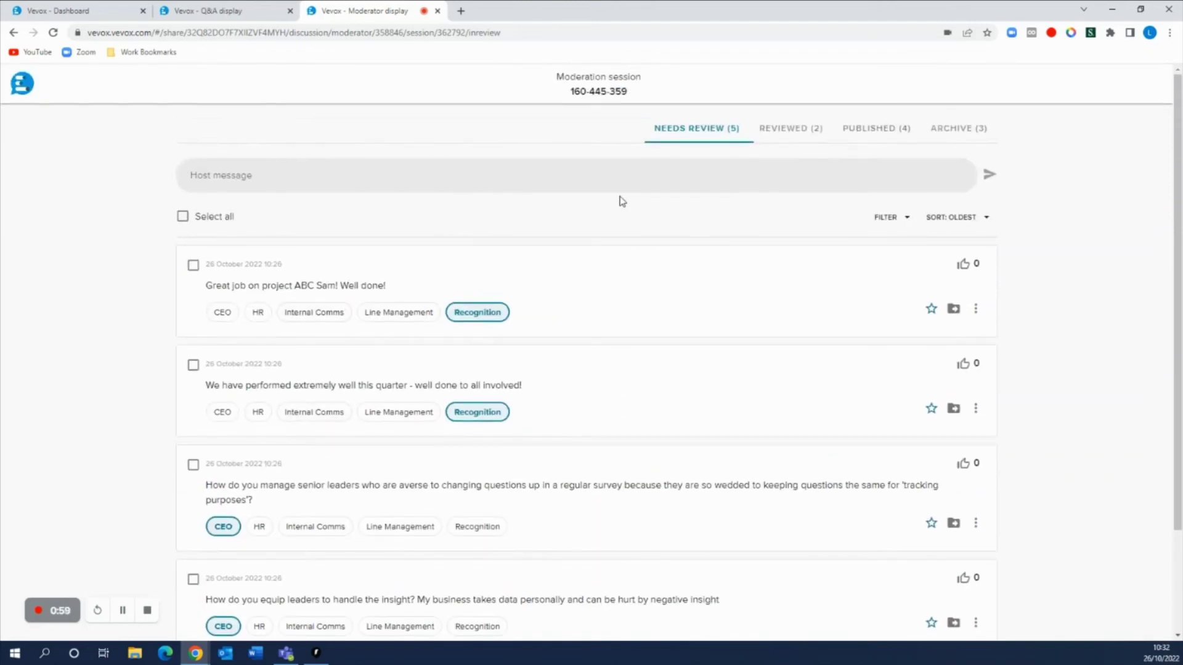
left_click(183, 215)
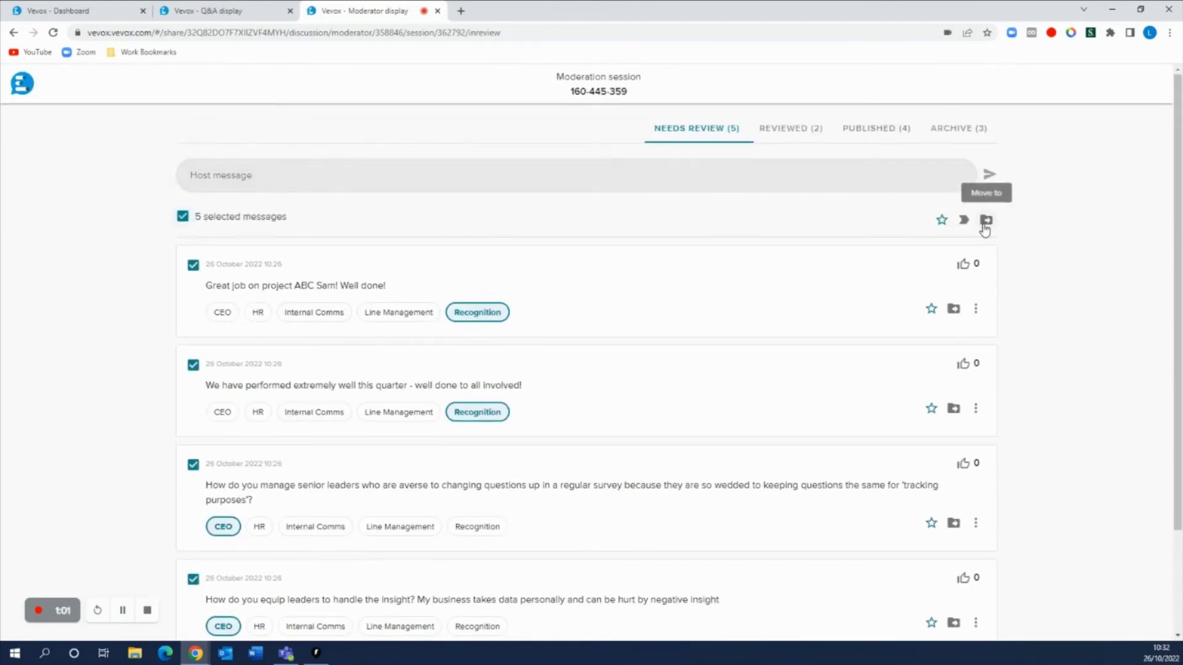
left_click(985, 221)
left_click(931, 321)
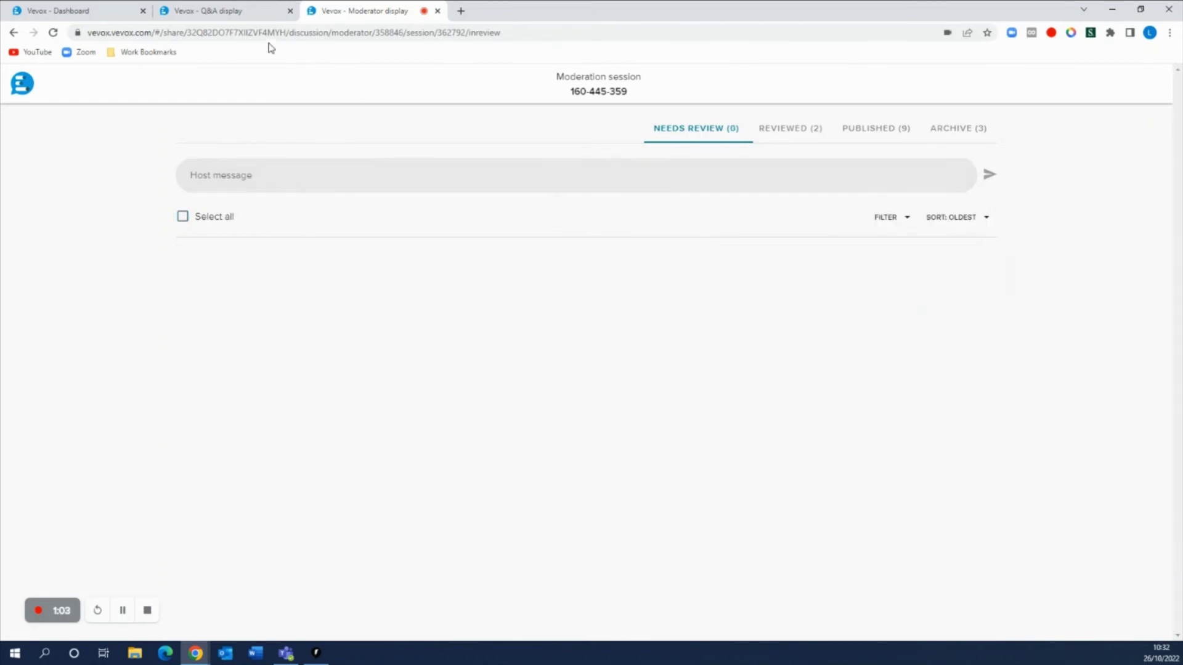
left_click(117, 13)
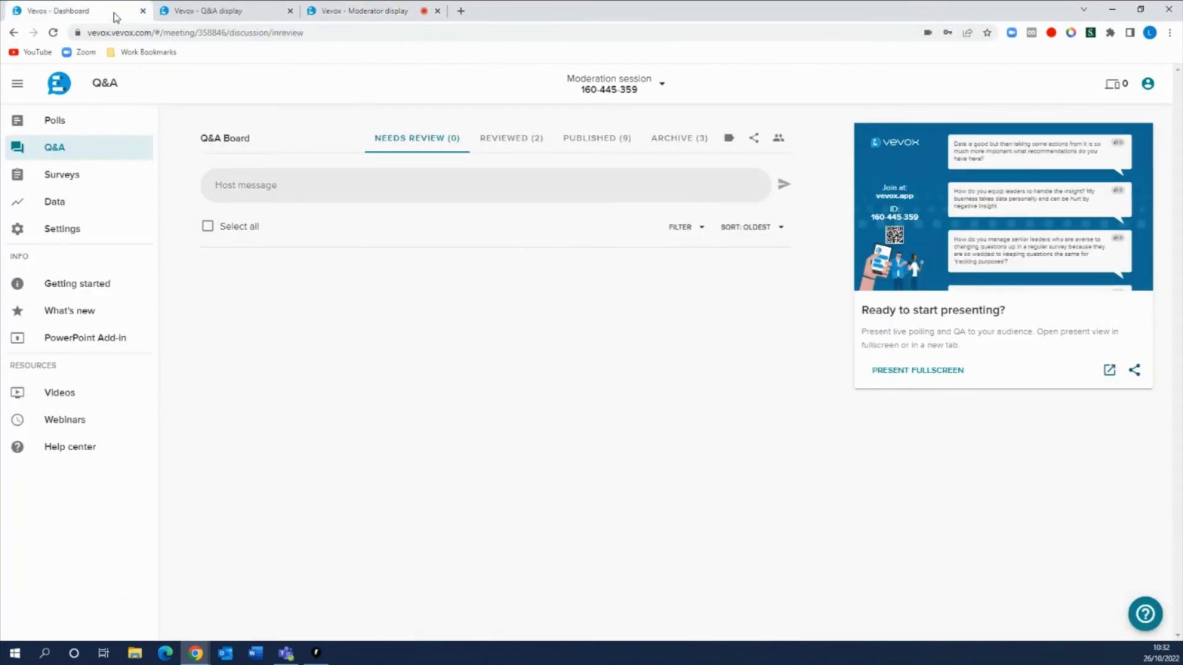
- Present the Q&A fullscreen filtered to the Recognition label and enlarge the first question
left_click(900, 370)
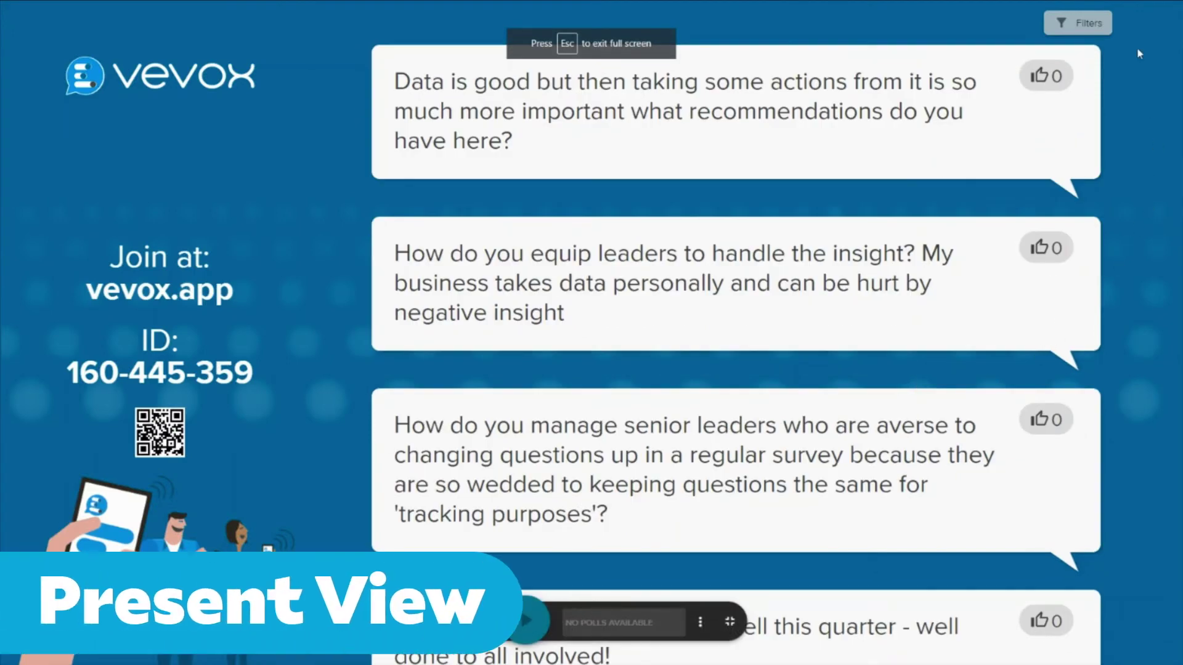
mouse_move(1101, 22)
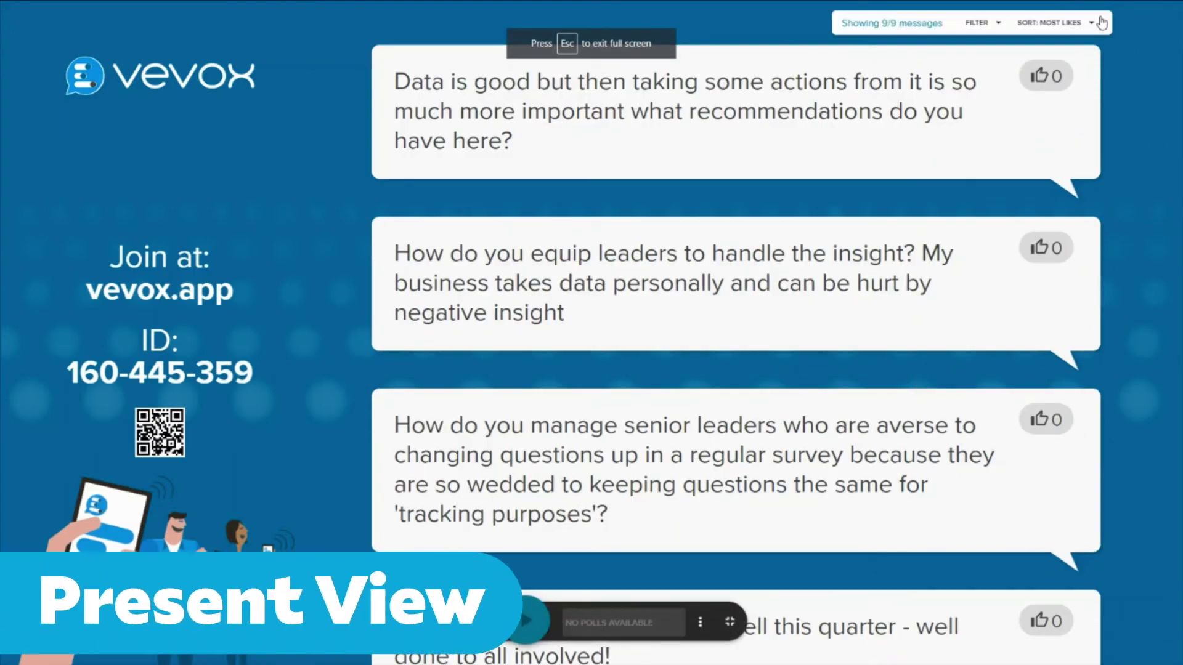
left_click(993, 23)
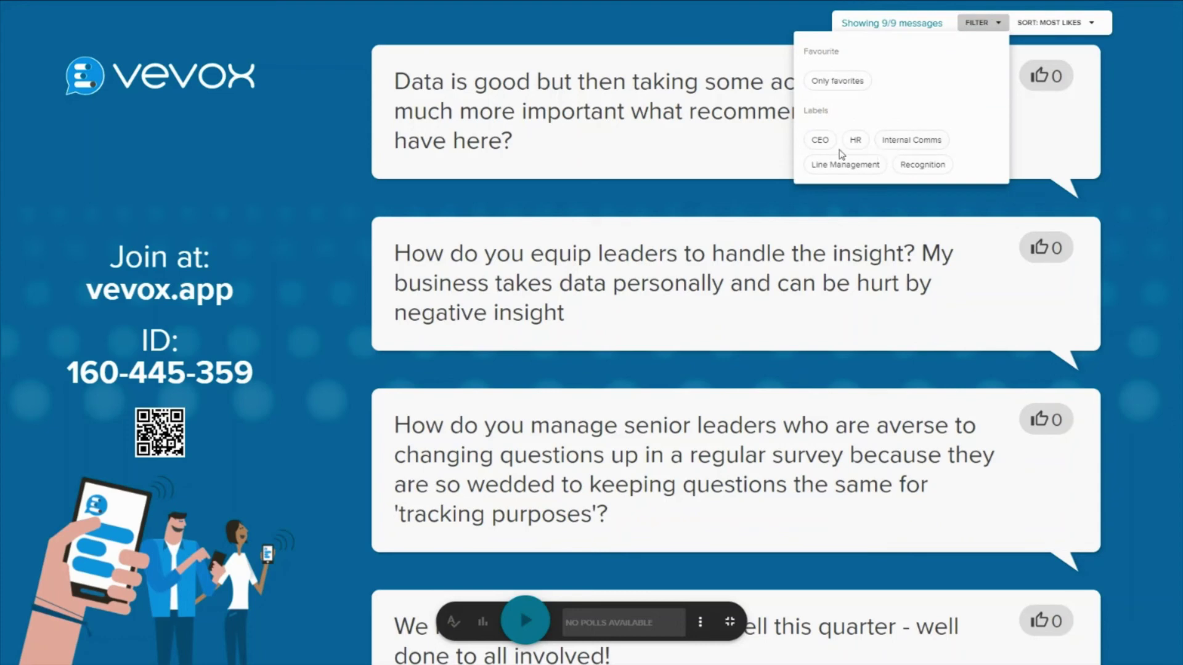
left_click(922, 164)
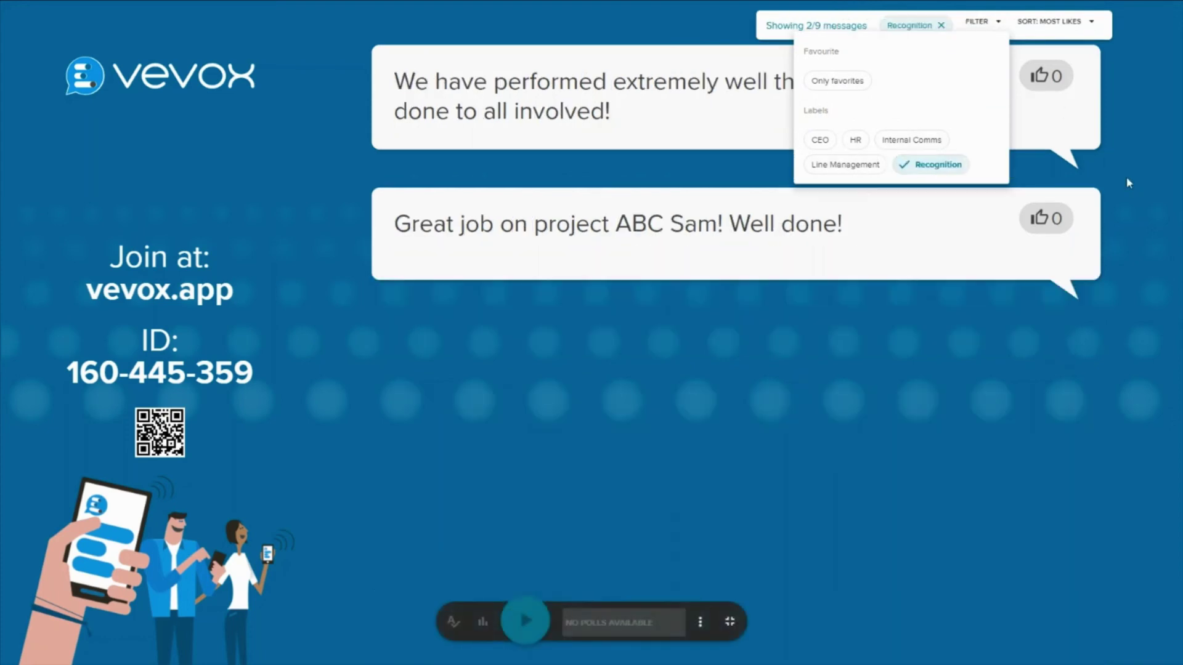
left_click(1126, 176)
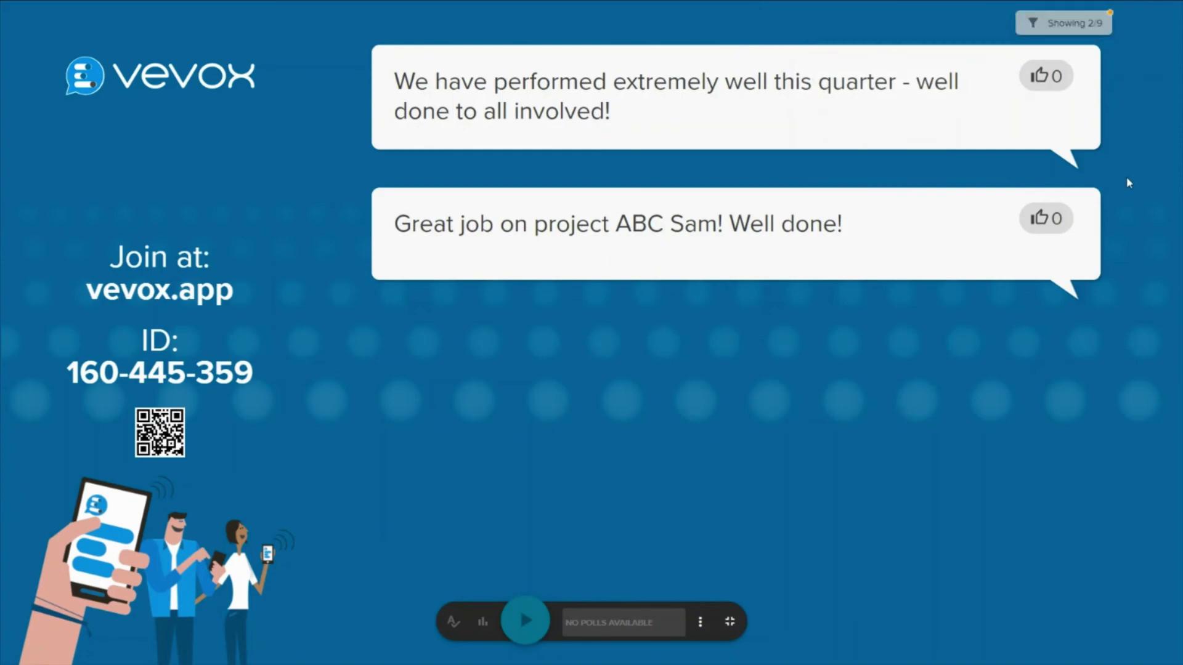
left_click(994, 150)
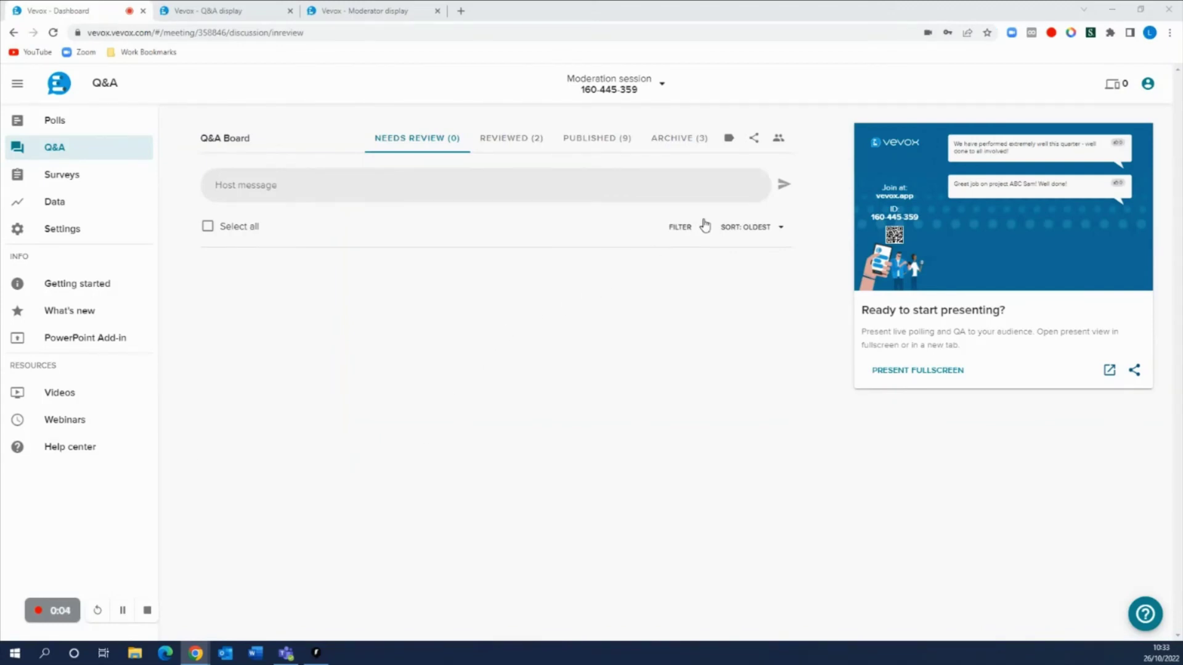
- Start a new read-only share link for the Reviewed message list, sorted newest first
left_click(753, 137)
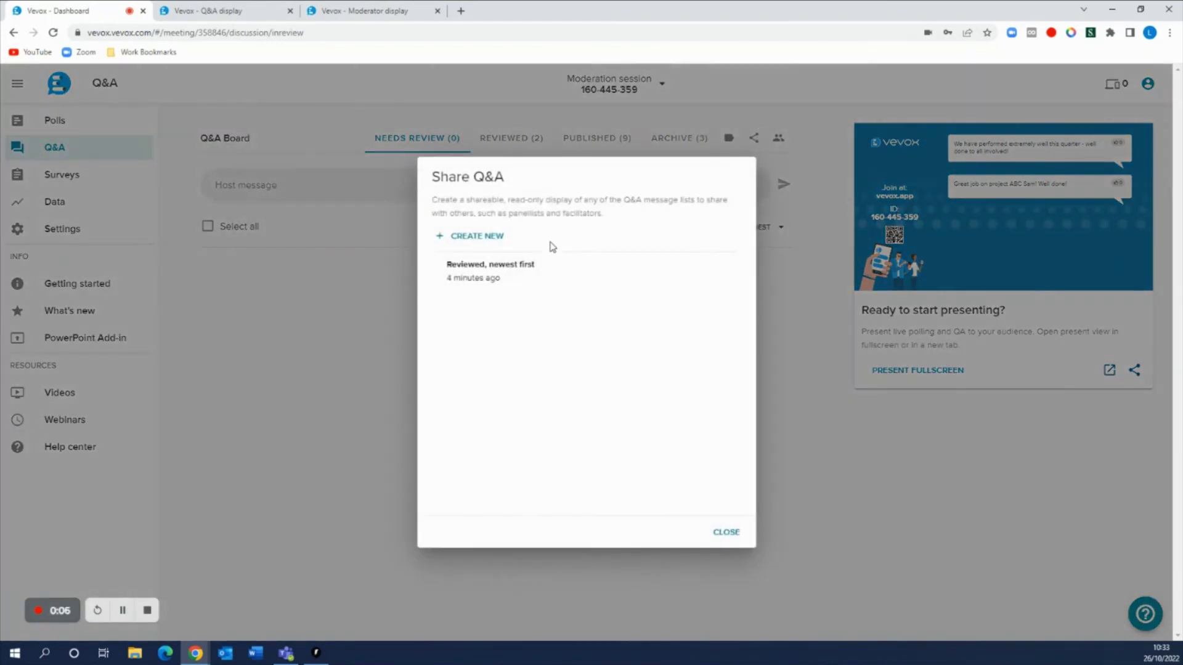
left_click(489, 240)
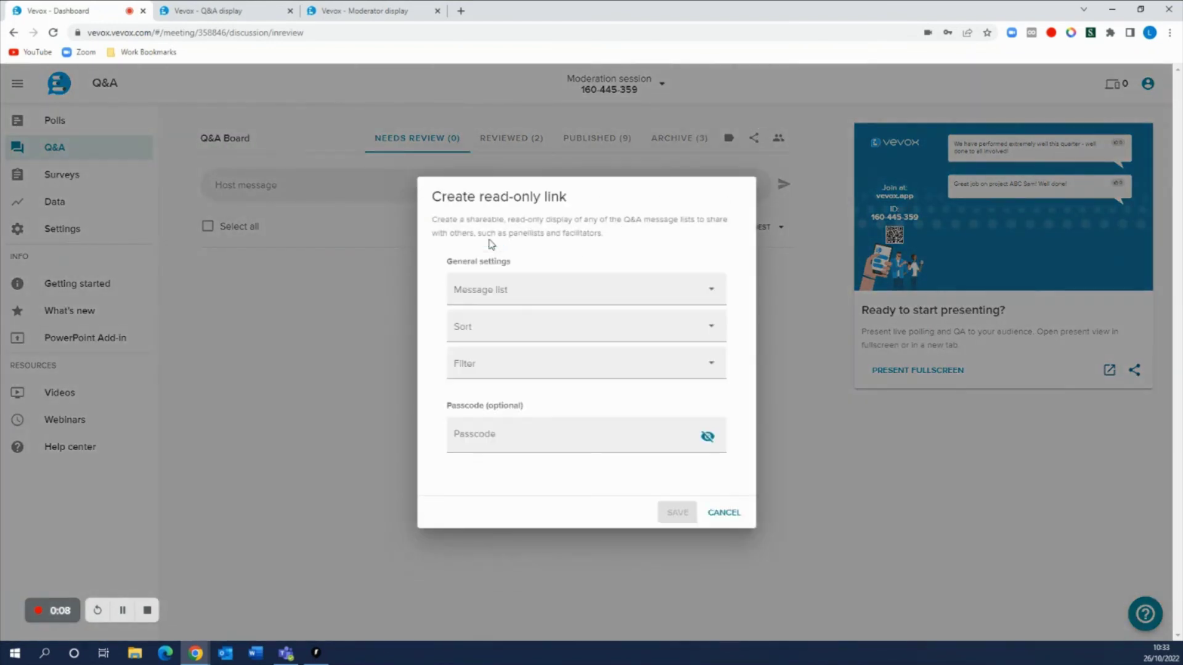
left_click(546, 287)
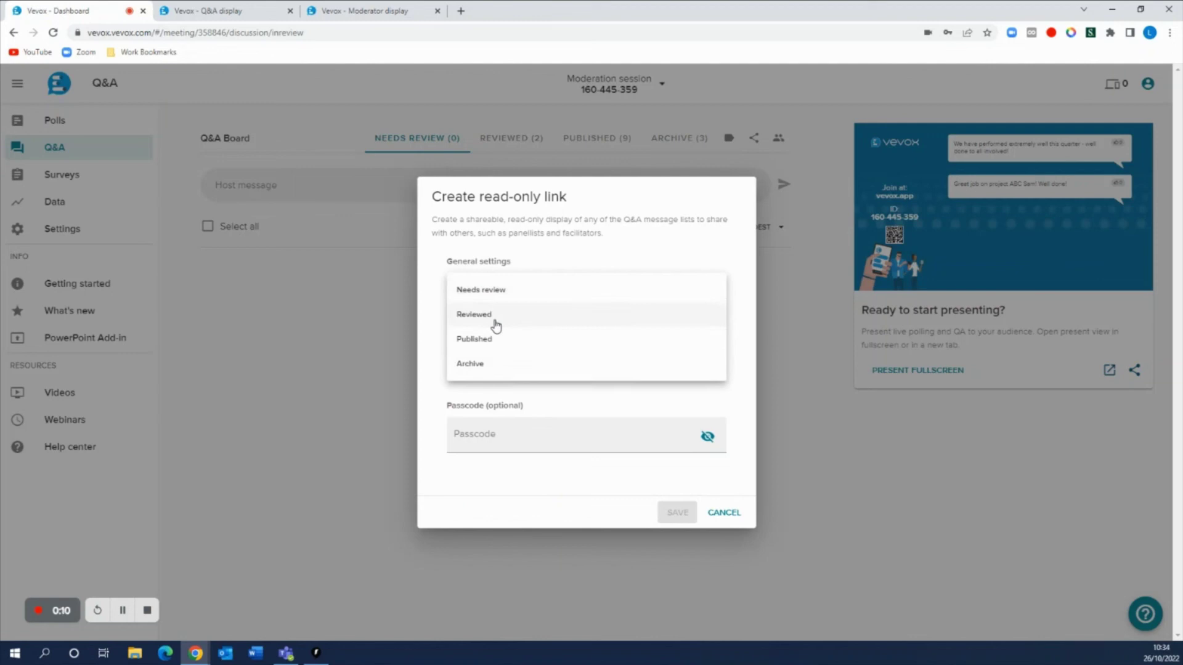
left_click(496, 321)
left_click(525, 329)
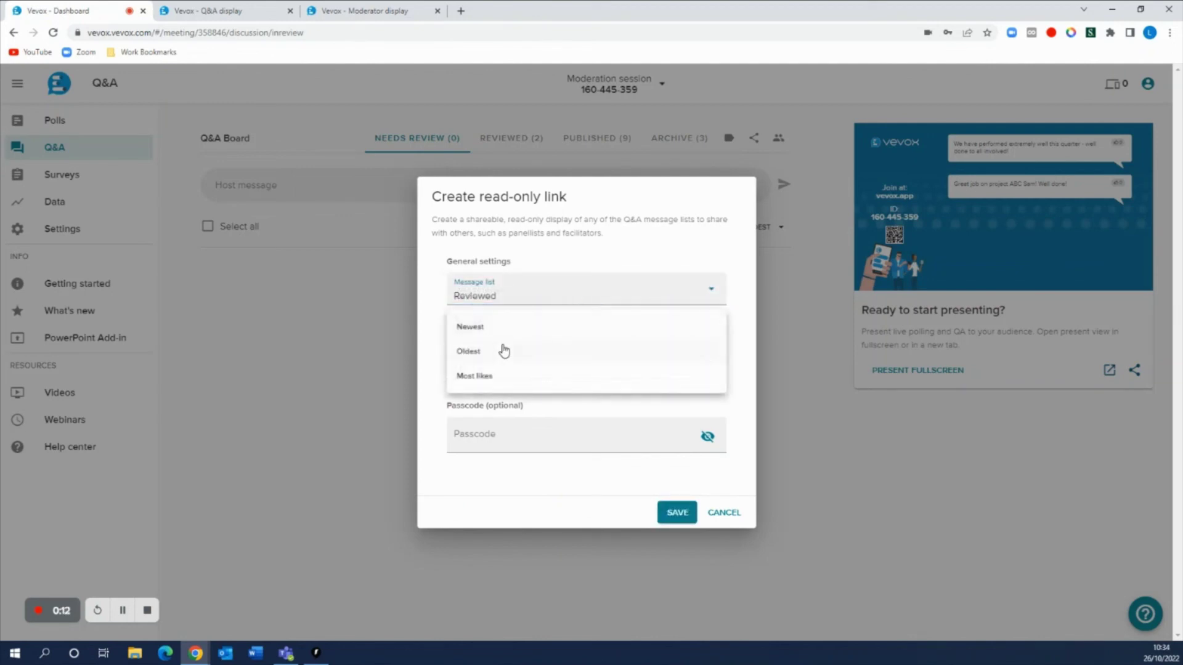
left_click(501, 327)
- Filter the link to CEO questions, save it, and copy it to the clipboard
left_click(520, 370)
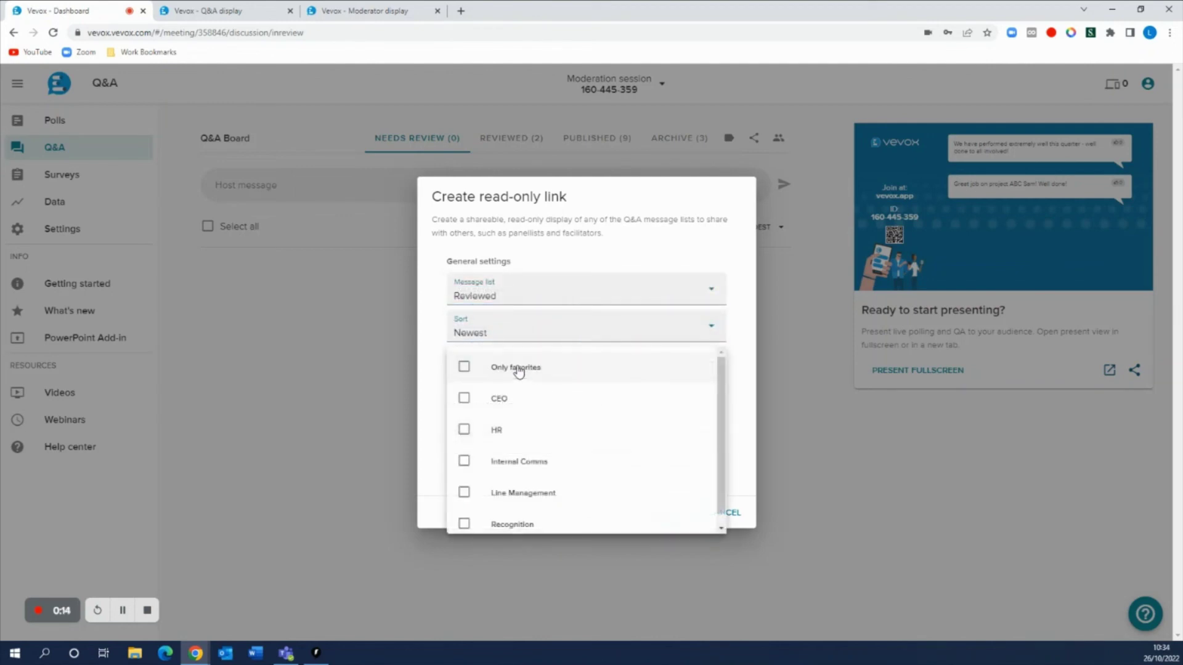
left_click(466, 400)
left_click(449, 392)
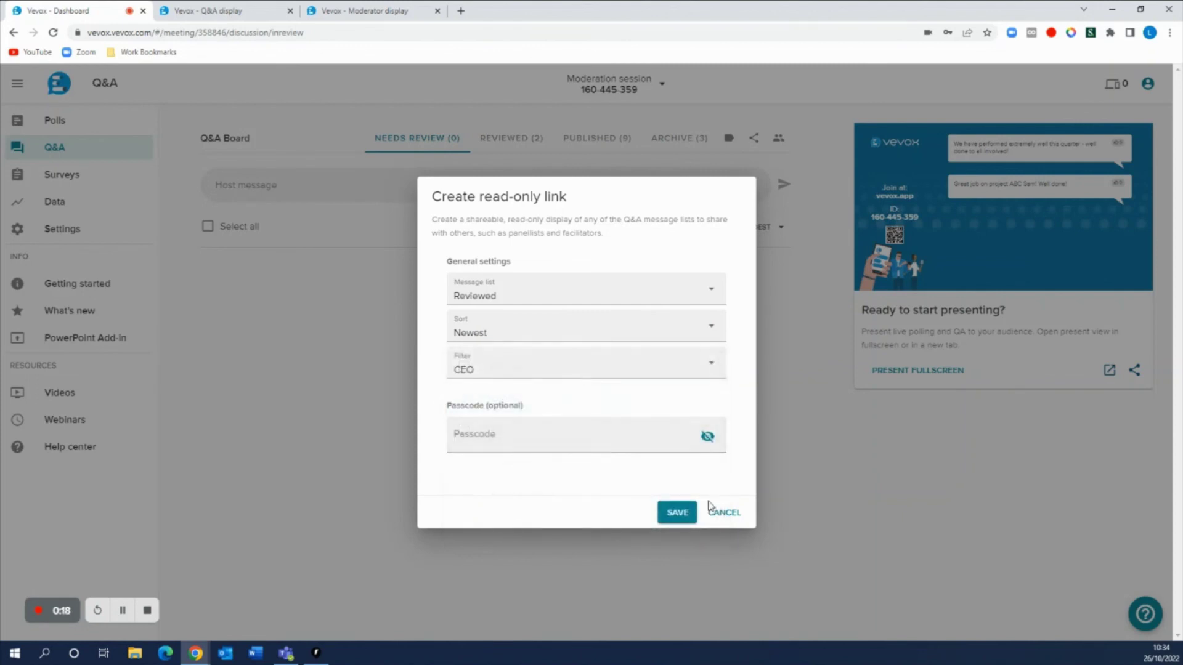
left_click(680, 521)
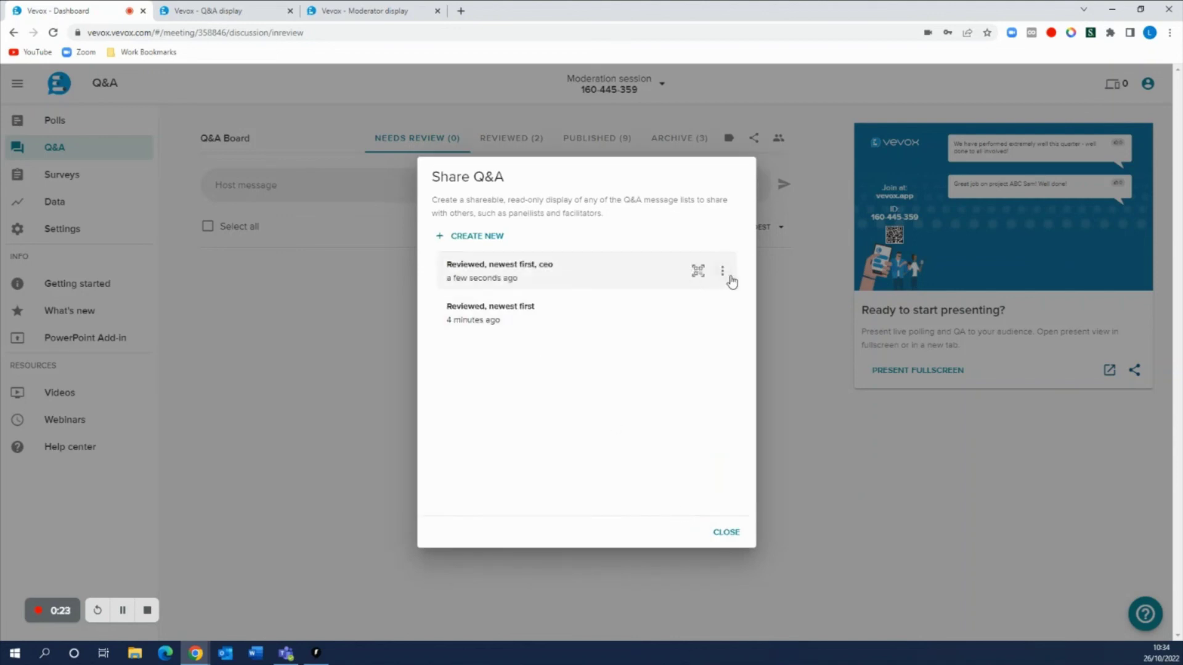
left_click(722, 271)
left_click(701, 314)
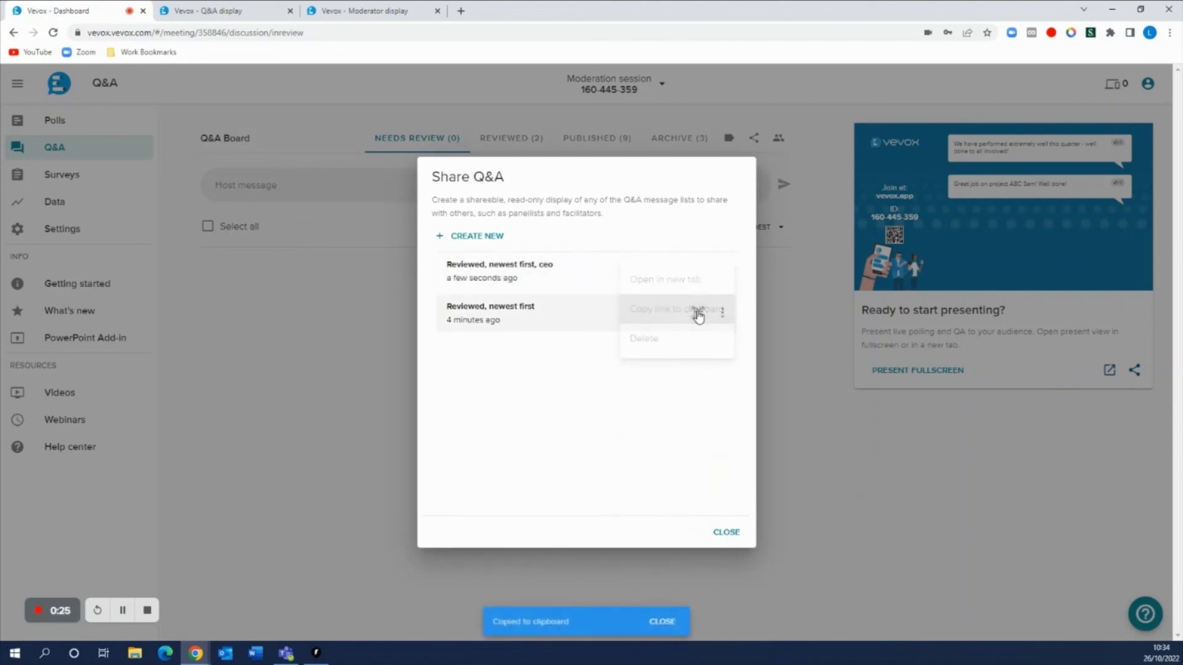
- Open the CEO link in a new tab and highlight its Reviewed list and CEO filter settings
left_click(723, 274)
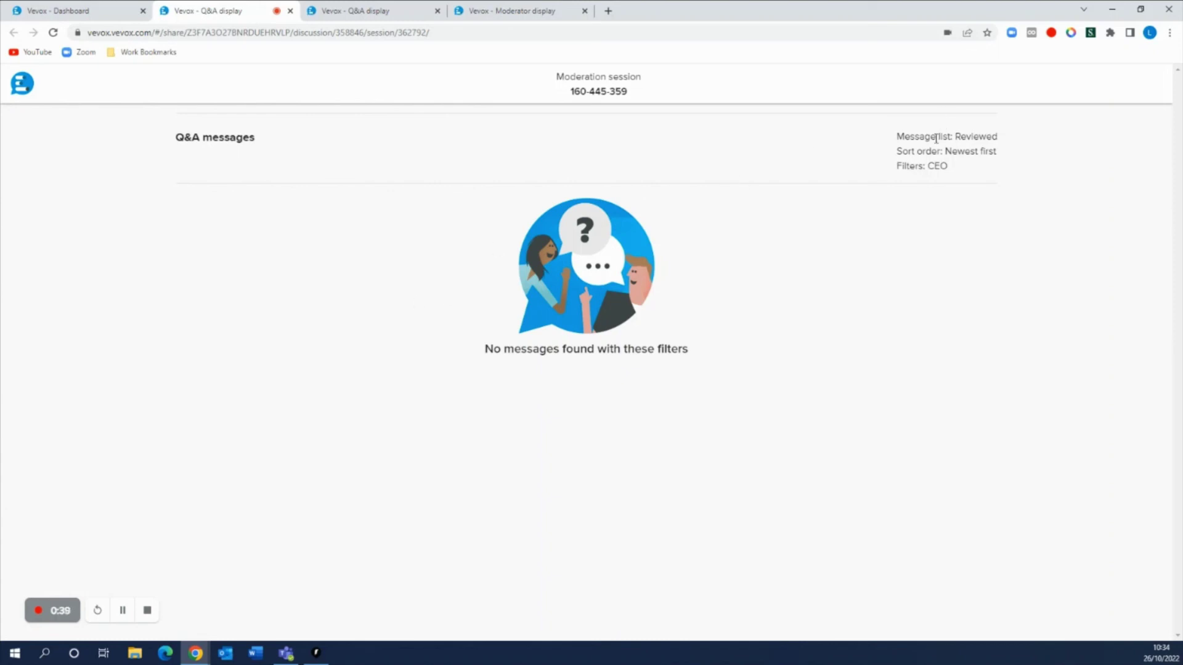
left_click_drag(936, 138, 998, 145)
left_click(1001, 148)
left_click_drag(898, 168, 958, 174)
left_click(959, 174)
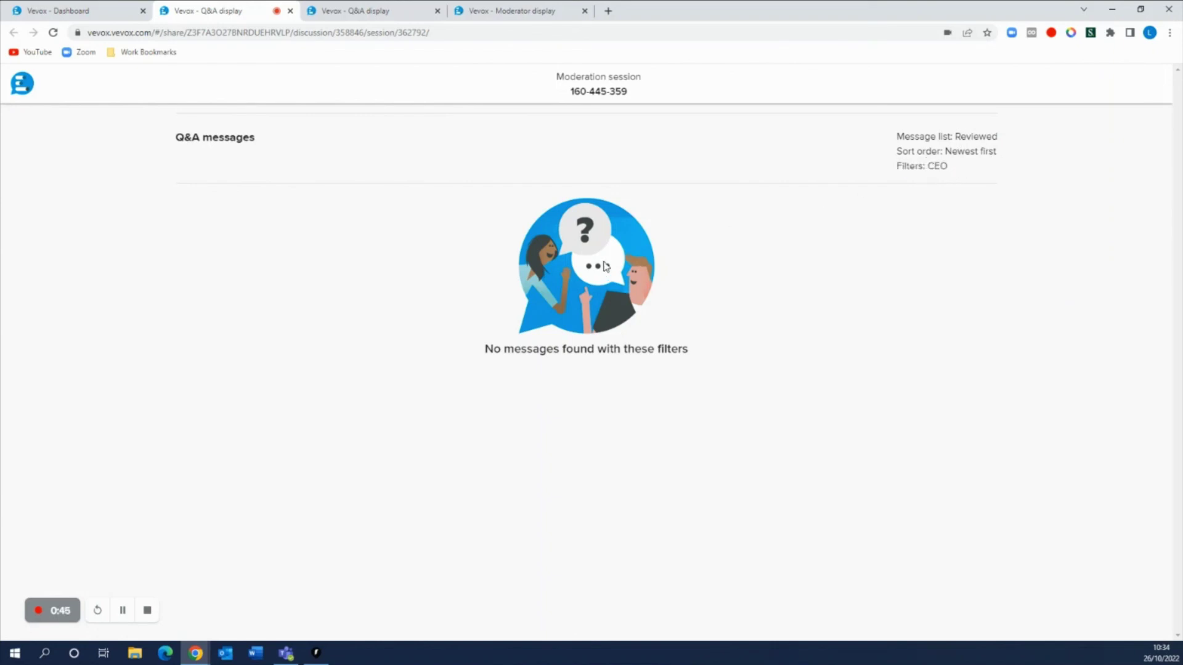